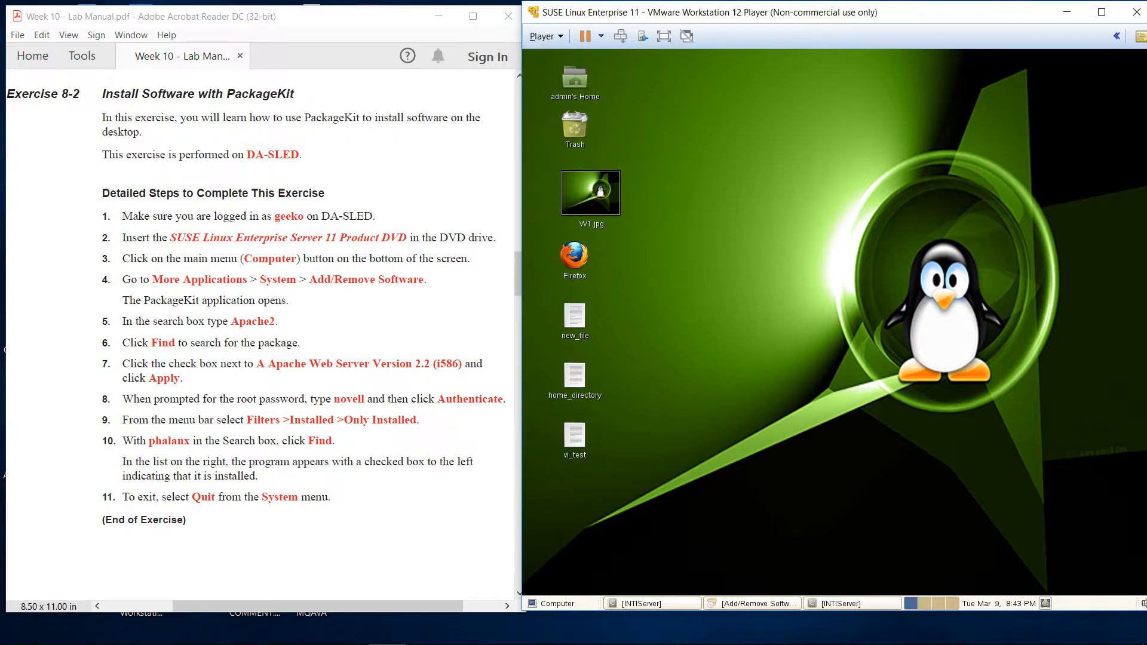
left_click_drag(247, 155, 303, 154)
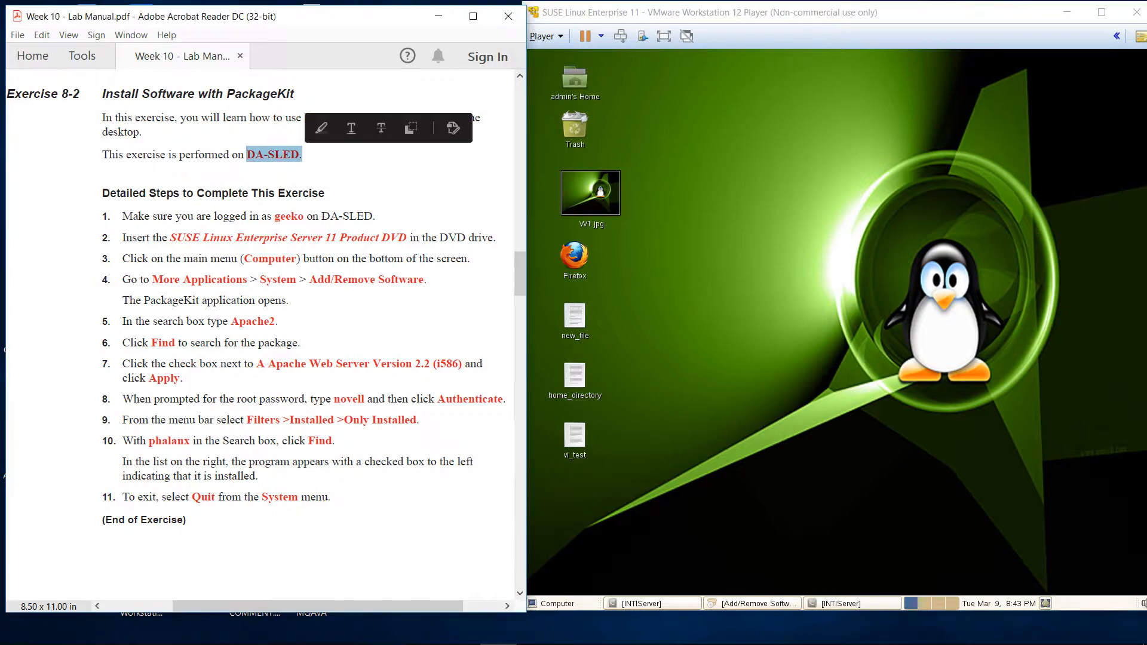
right_click(281, 156)
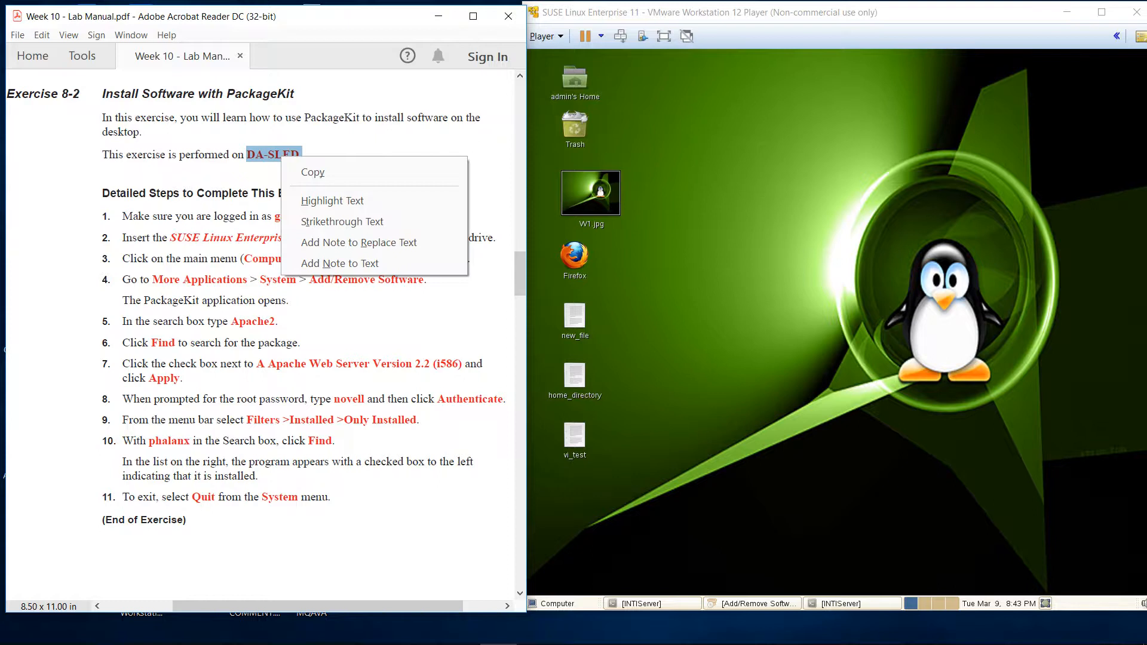
left_click(269, 171)
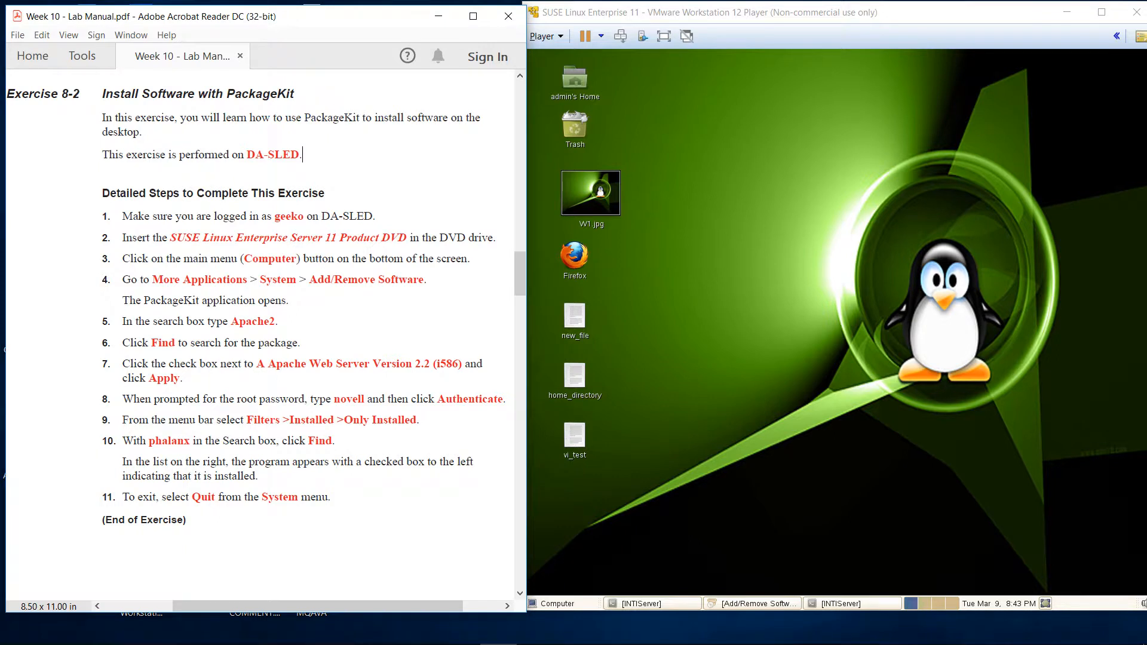
double_click(306, 238)
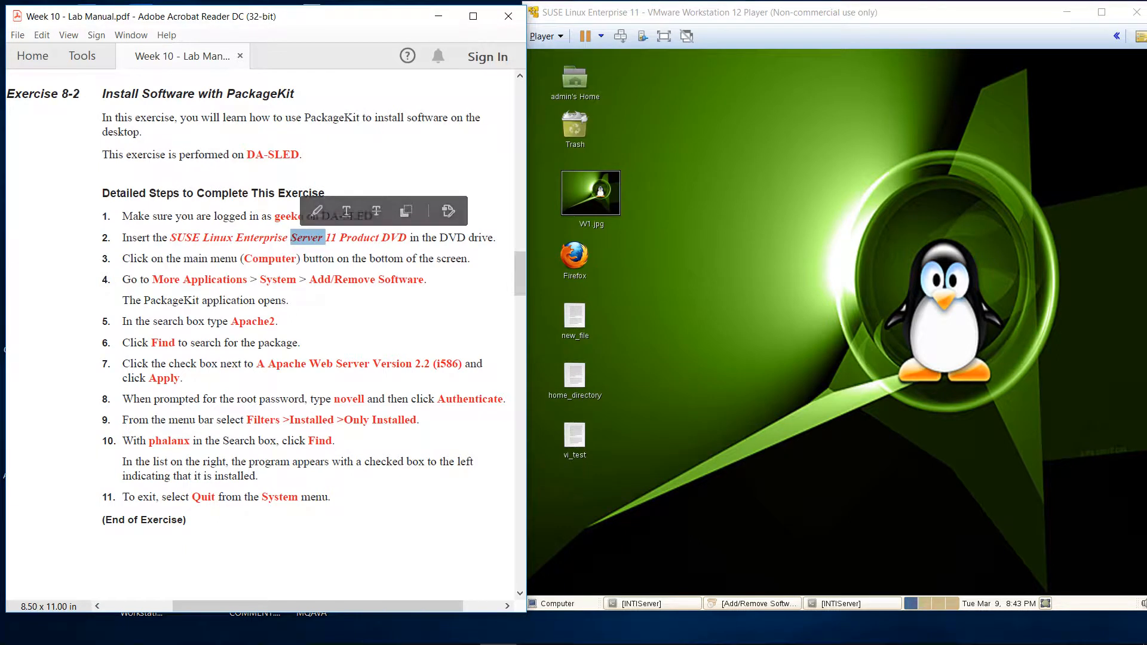
double_click(262, 322)
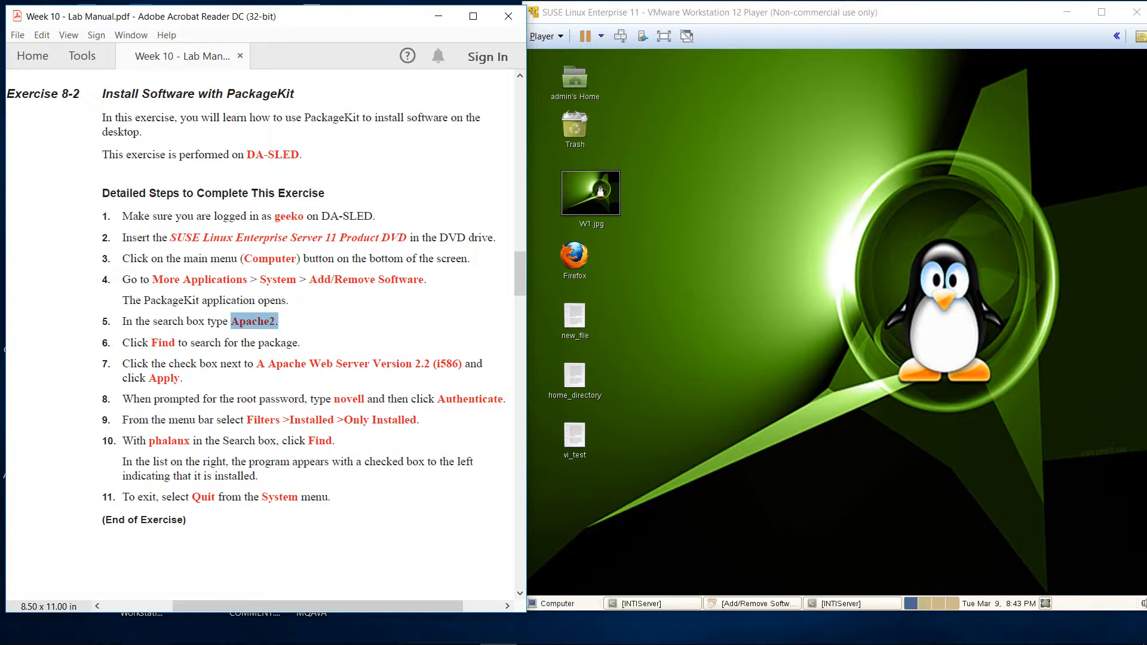
left_click(278, 321)
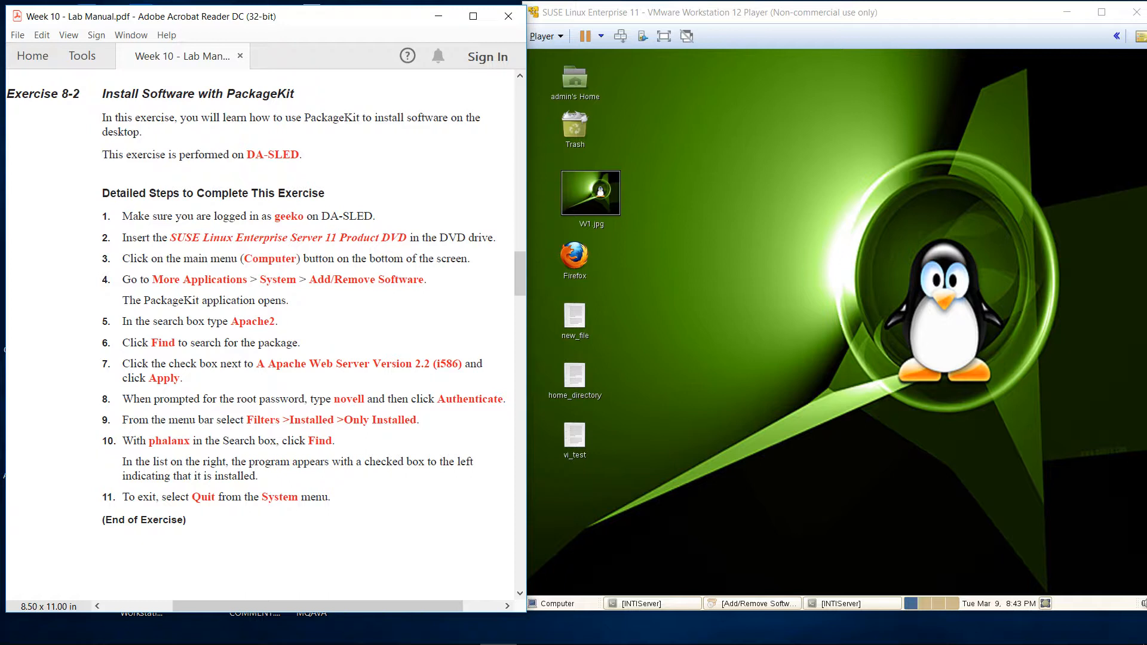
left_click_drag(376, 217, 322, 216)
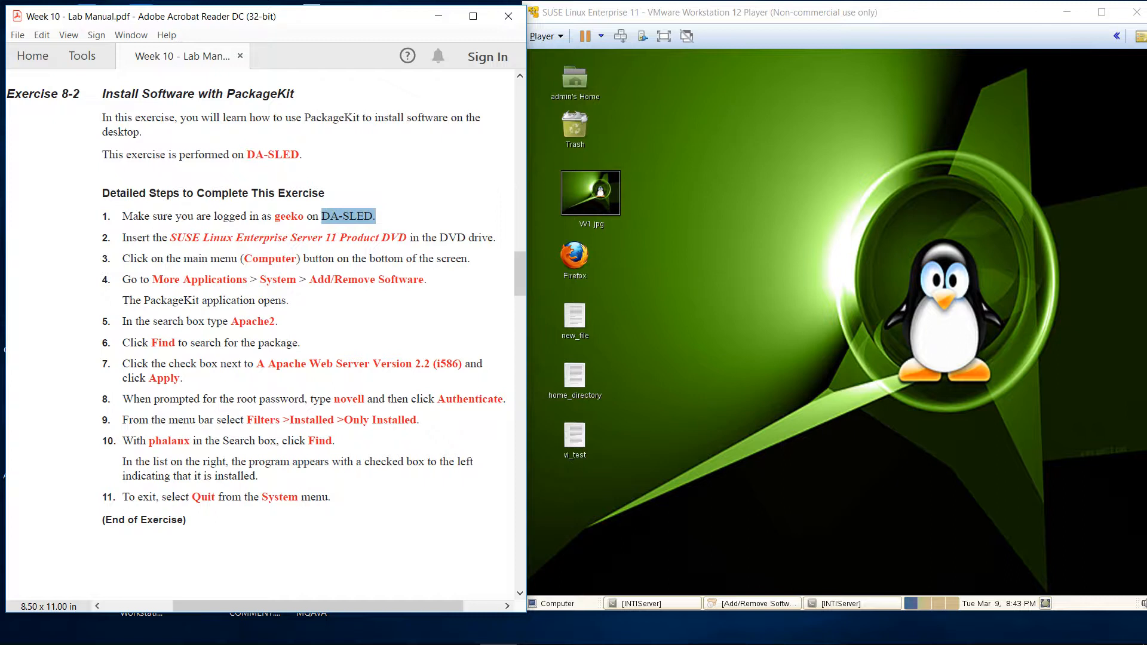
left_click_drag(171, 238, 407, 237)
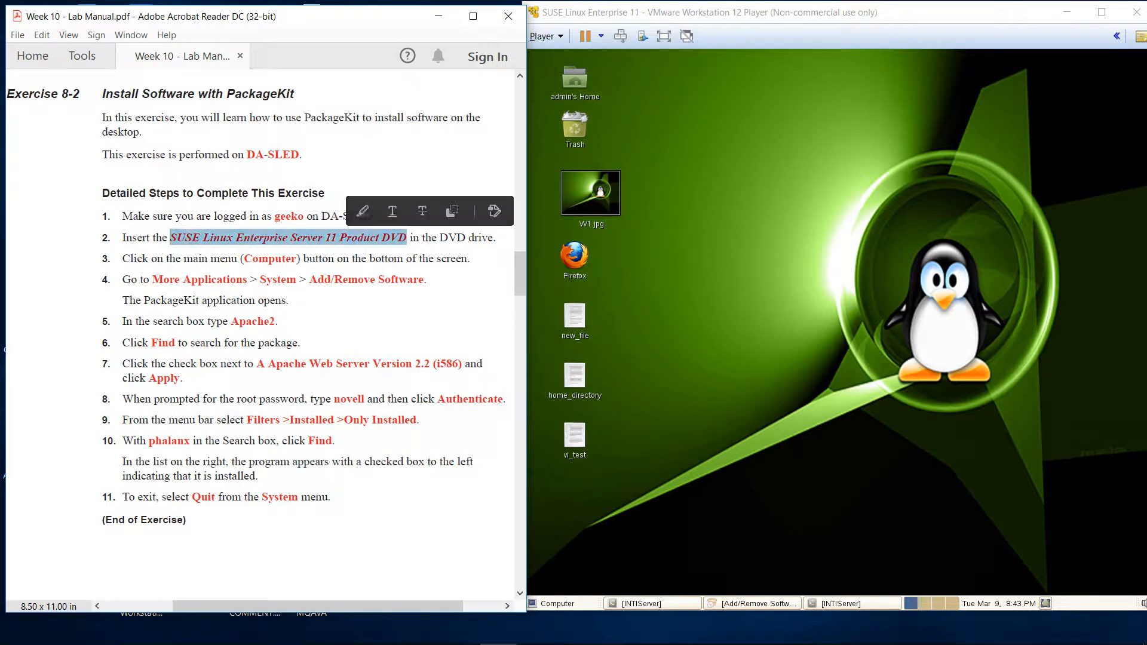
Connect the VM's CD/DVD (SATA) drive to the SLES-11-SP2-DVD-i586-GM-DVD1.iso image and save the settings
left_click(544, 36)
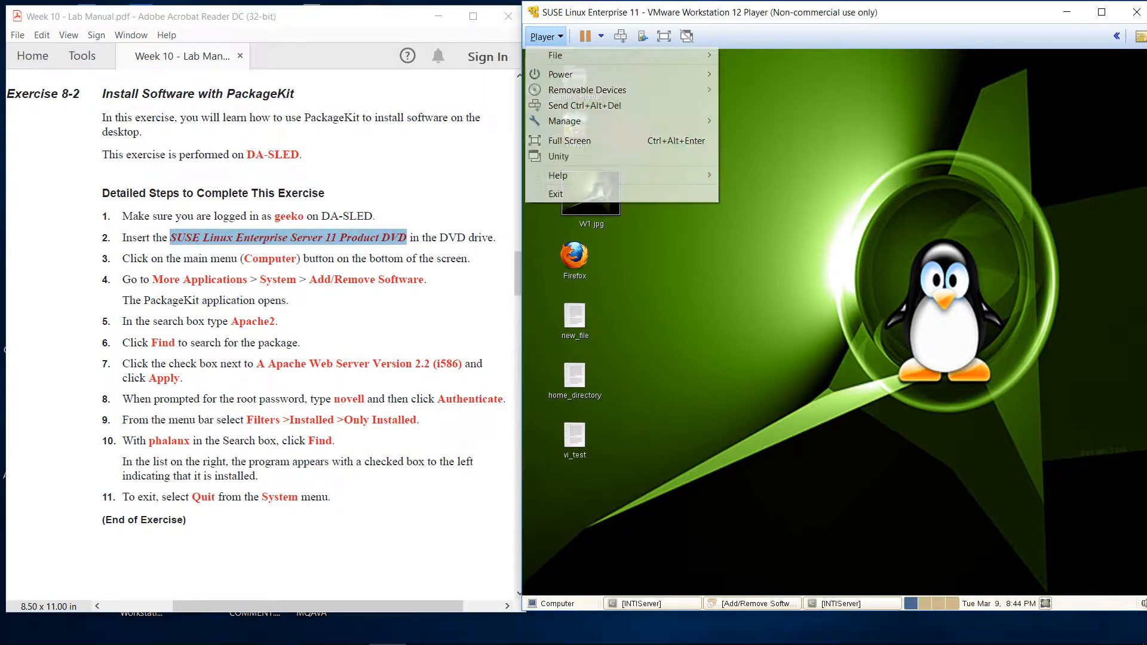
mouse_move(687, 120)
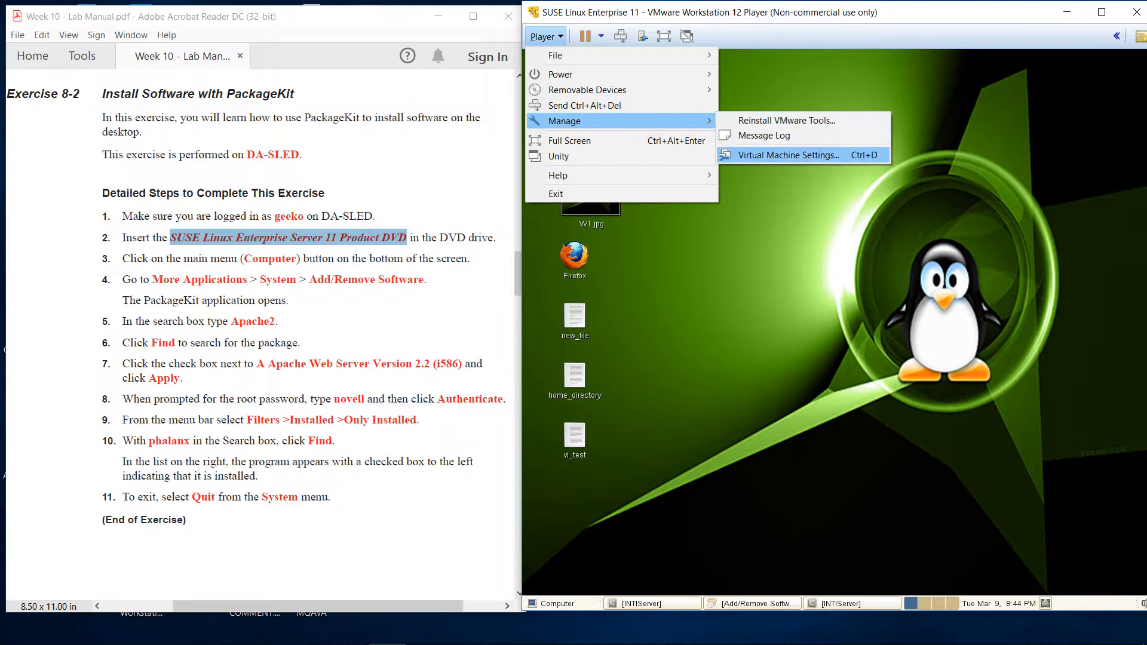
left_click(777, 154)
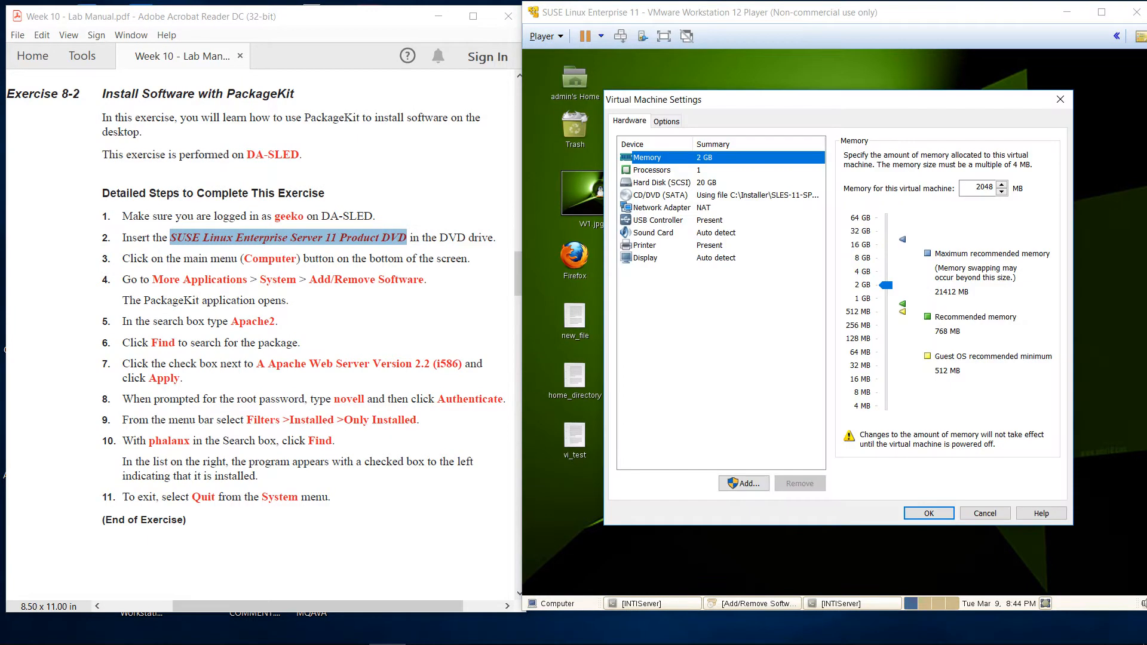
left_click(717, 195)
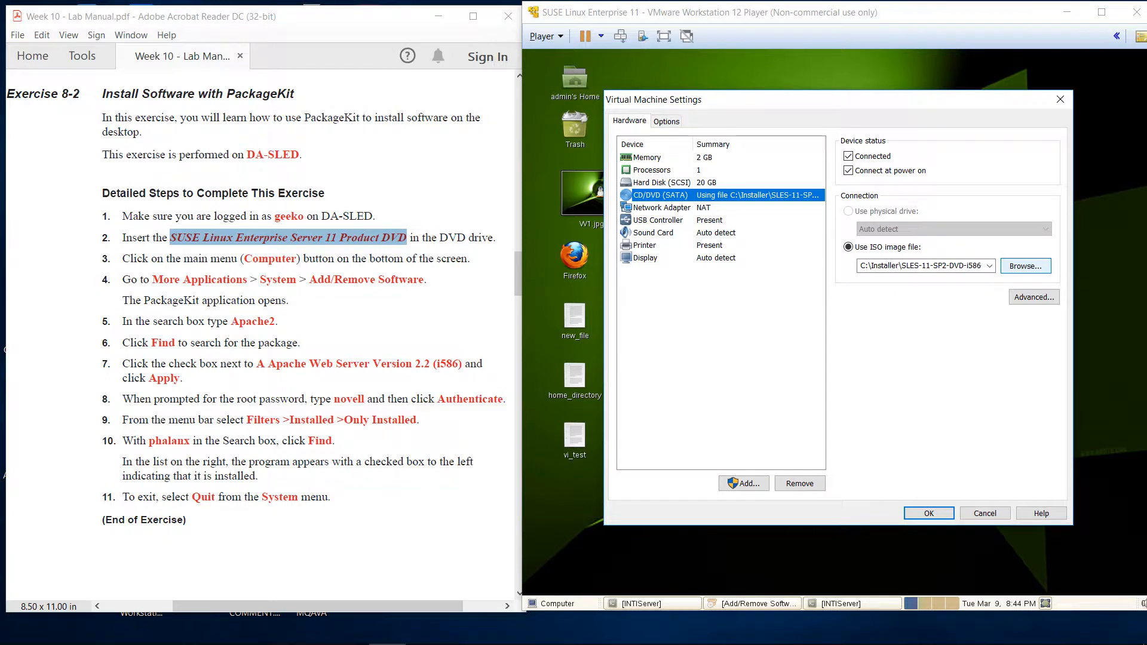
left_click(1026, 265)
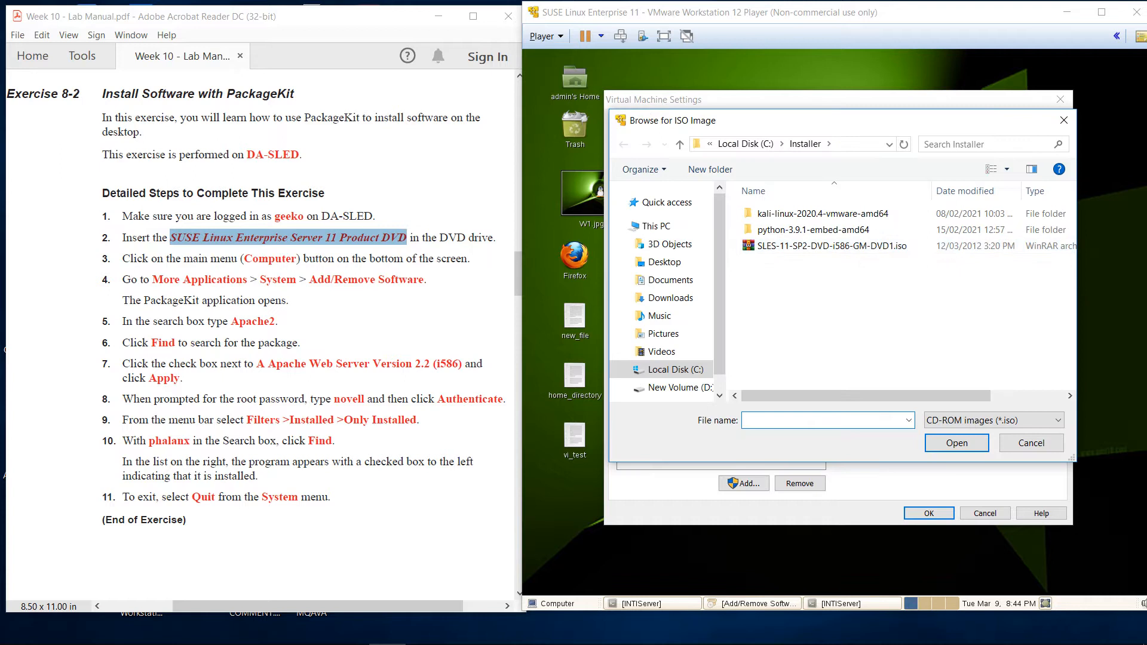
double_click(854, 246)
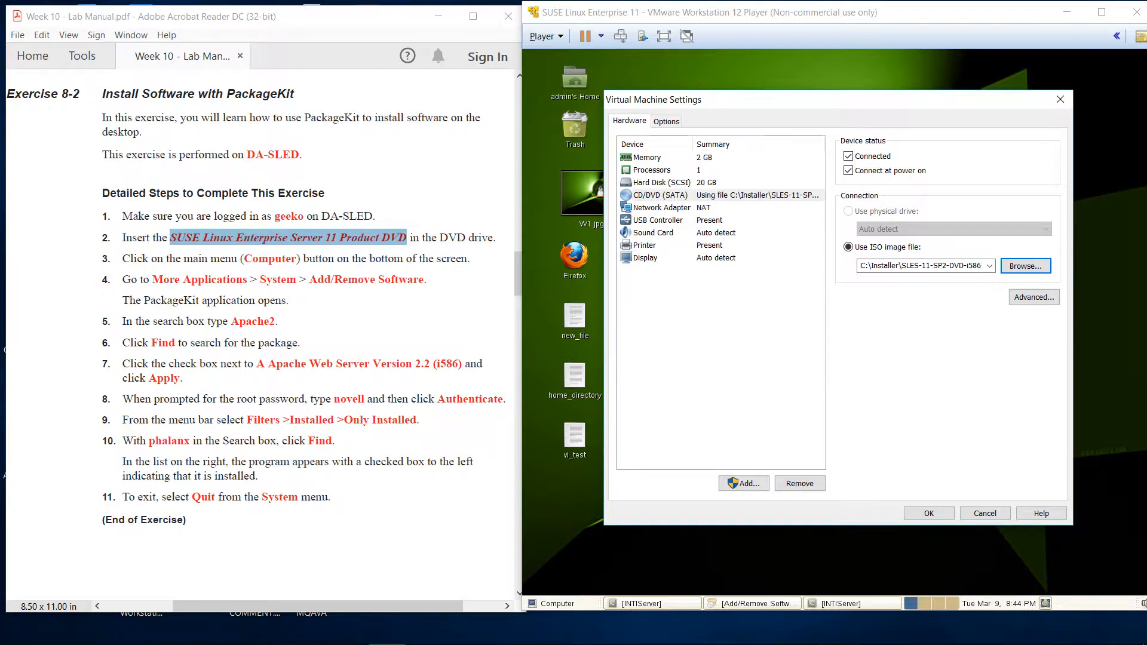
left_click(929, 513)
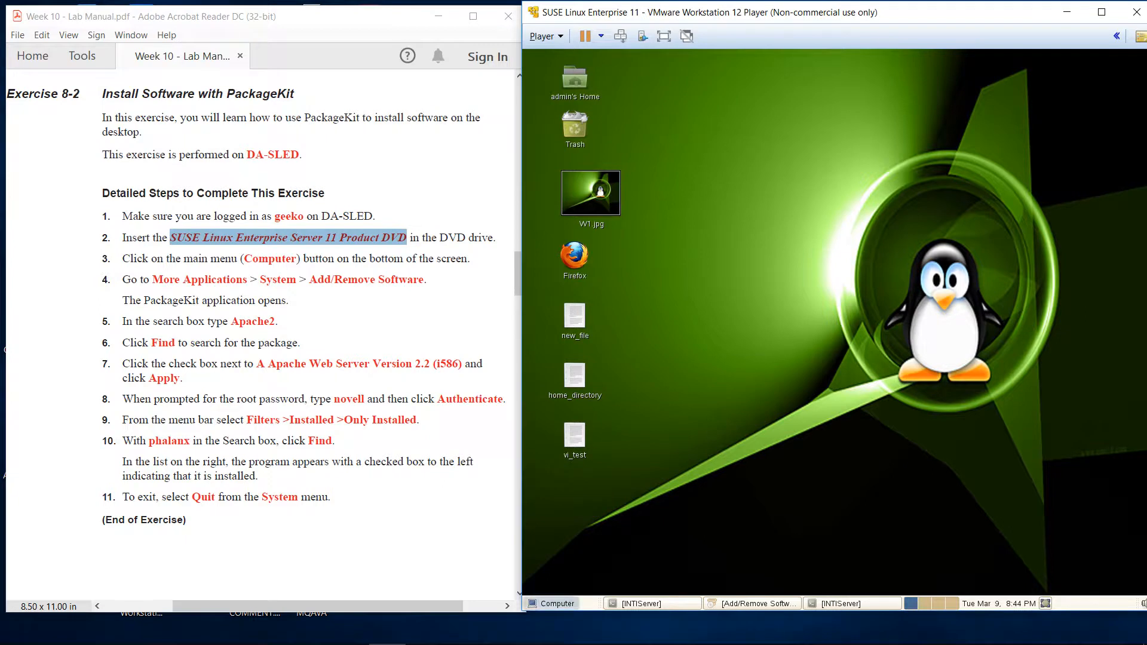
Open Computer > More Applications and show the System group listing Add/Remove Software
left_click(550, 604)
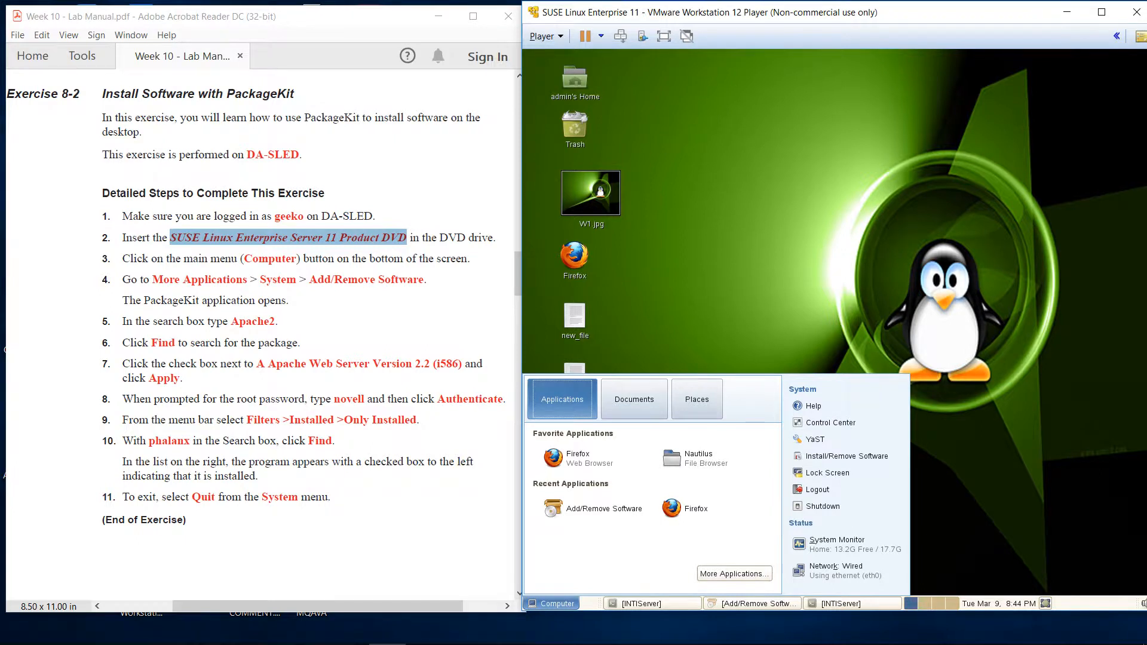
left_click(734, 573)
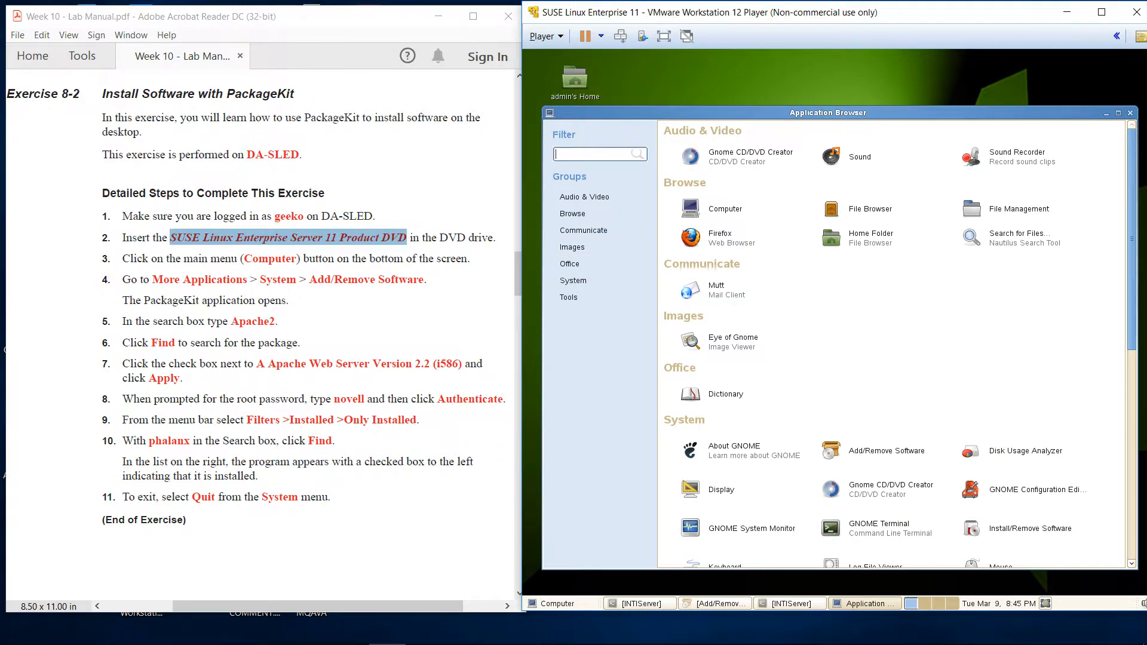
left_click(573, 280)
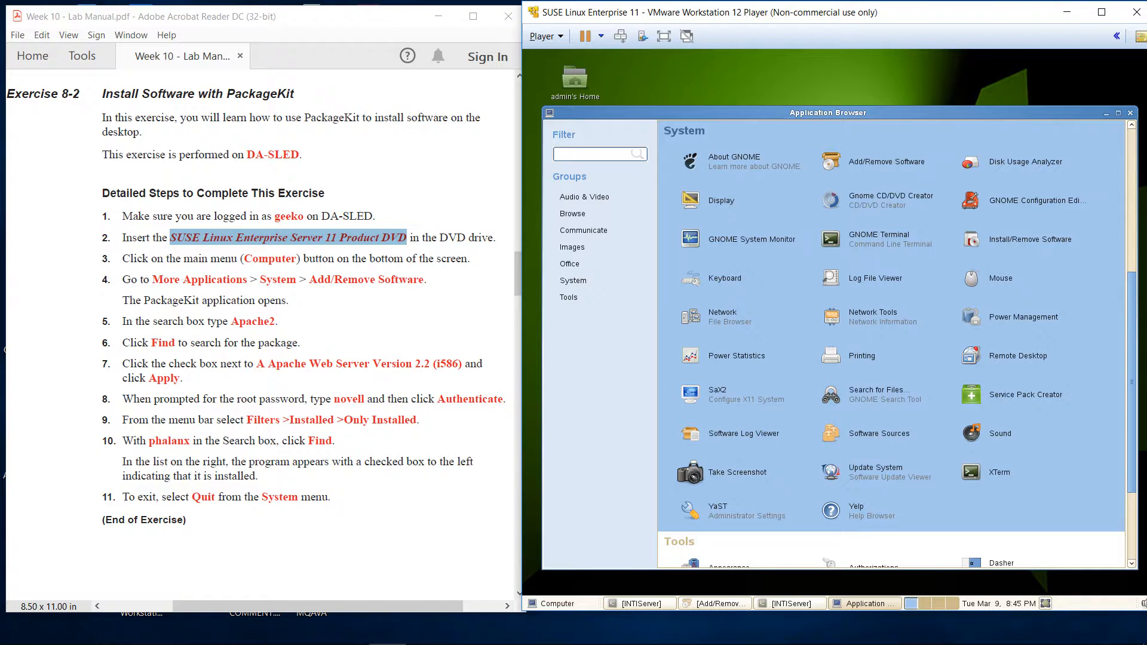
mouse_move(1132, 382)
left_mouse_down()
mouse_move(1132, 239)
mouse_move(1132, 368)
left_mouse_up()
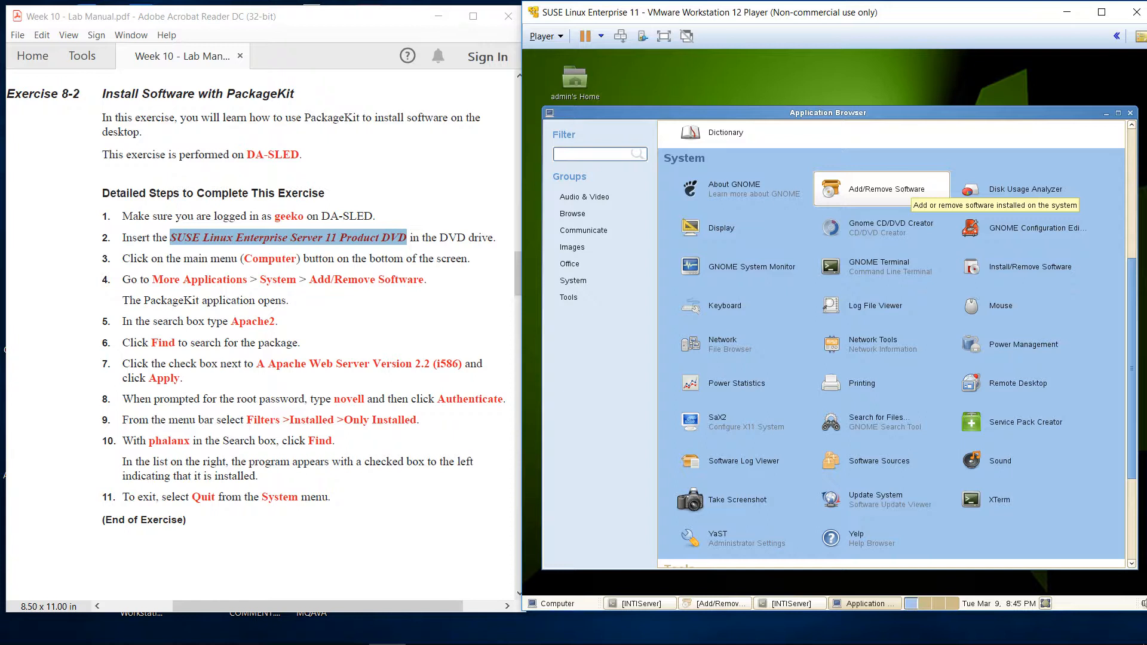
Launch Add/Remove Software and move its window higher up the screen
left_click(887, 190)
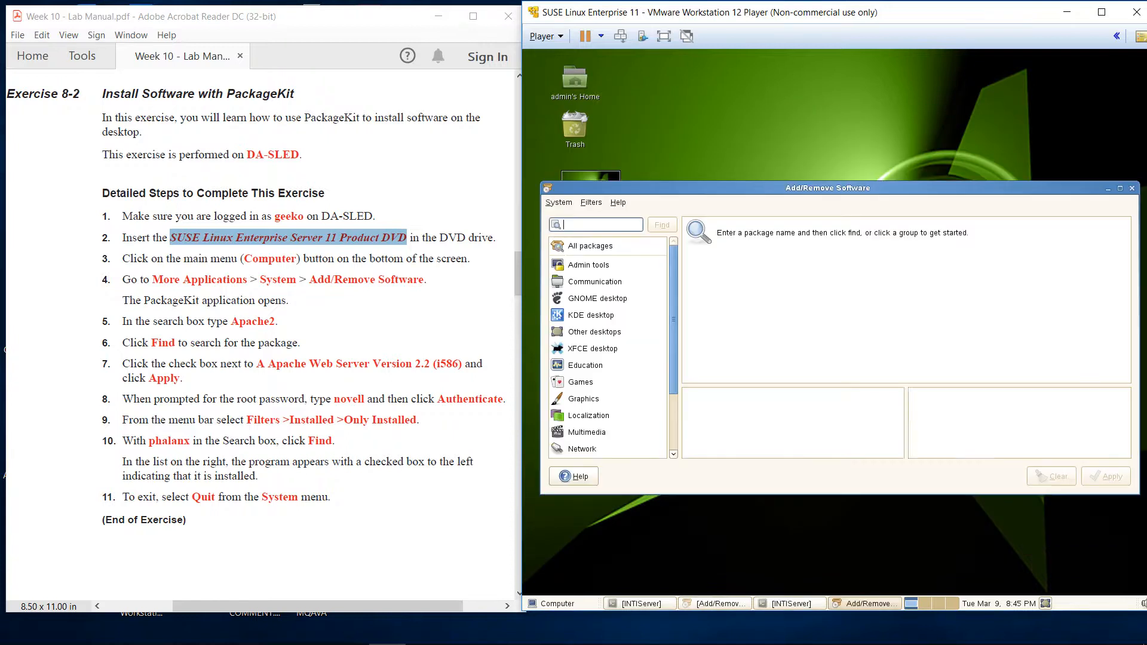
left_click_drag(887, 189, 923, 98)
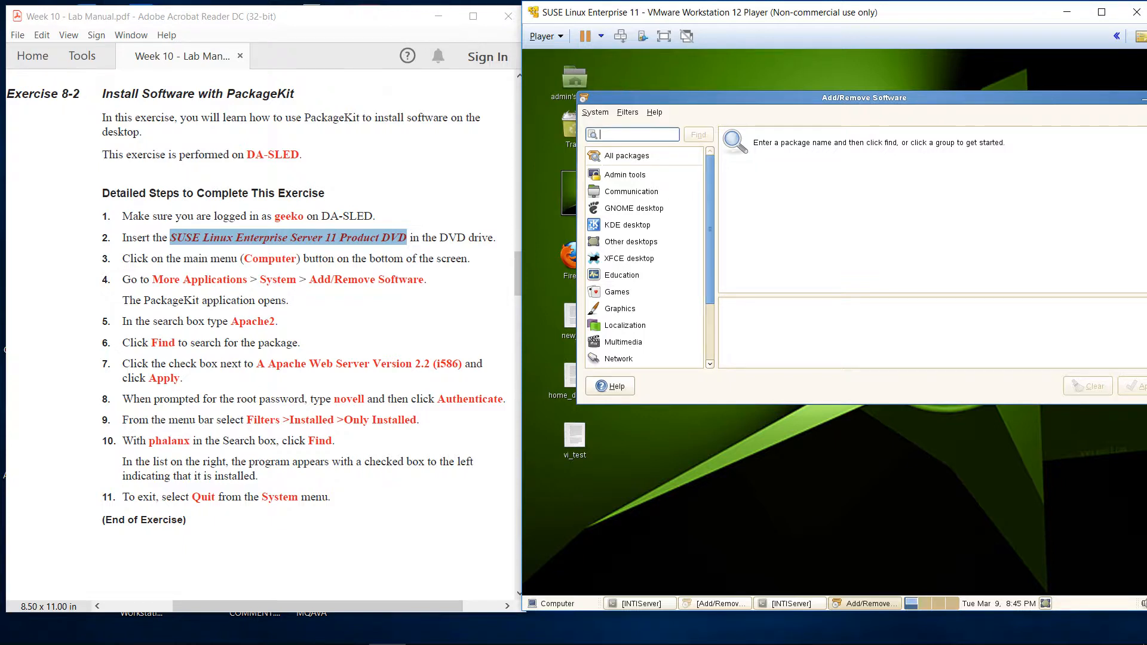
scroll(644, 257, "down", 2)
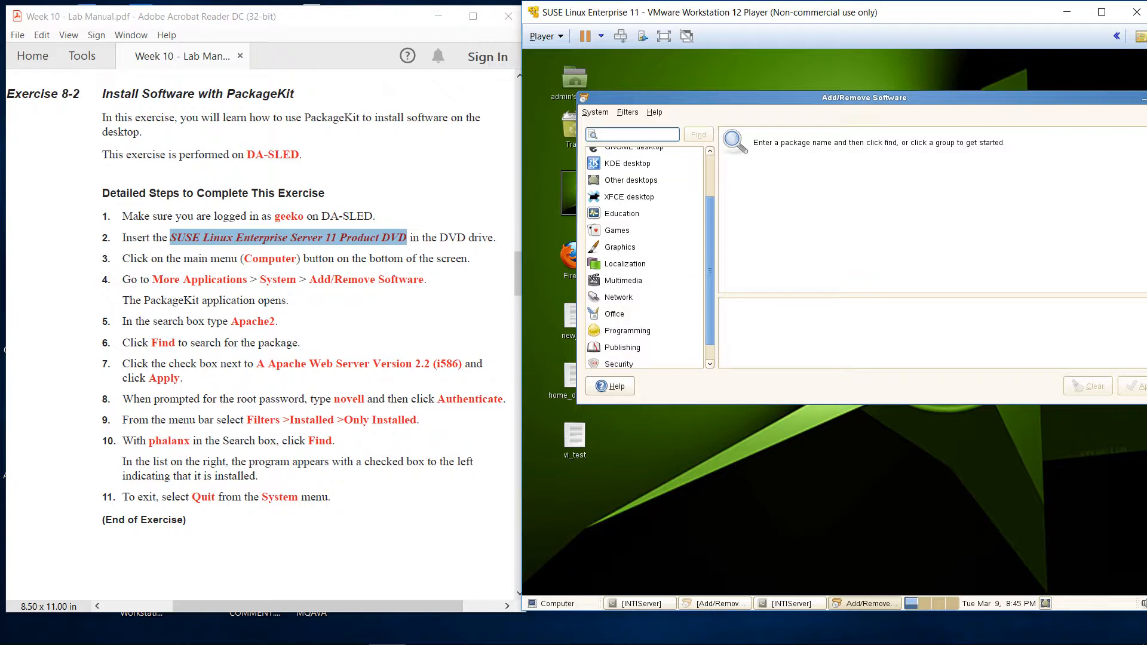
scroll(644, 259, "up", 2)
scroll(644, 258, "down", 2)
scroll(644, 258, "up", 2)
scroll(644, 259, "down", 2)
scroll(644, 258, "up", 2)
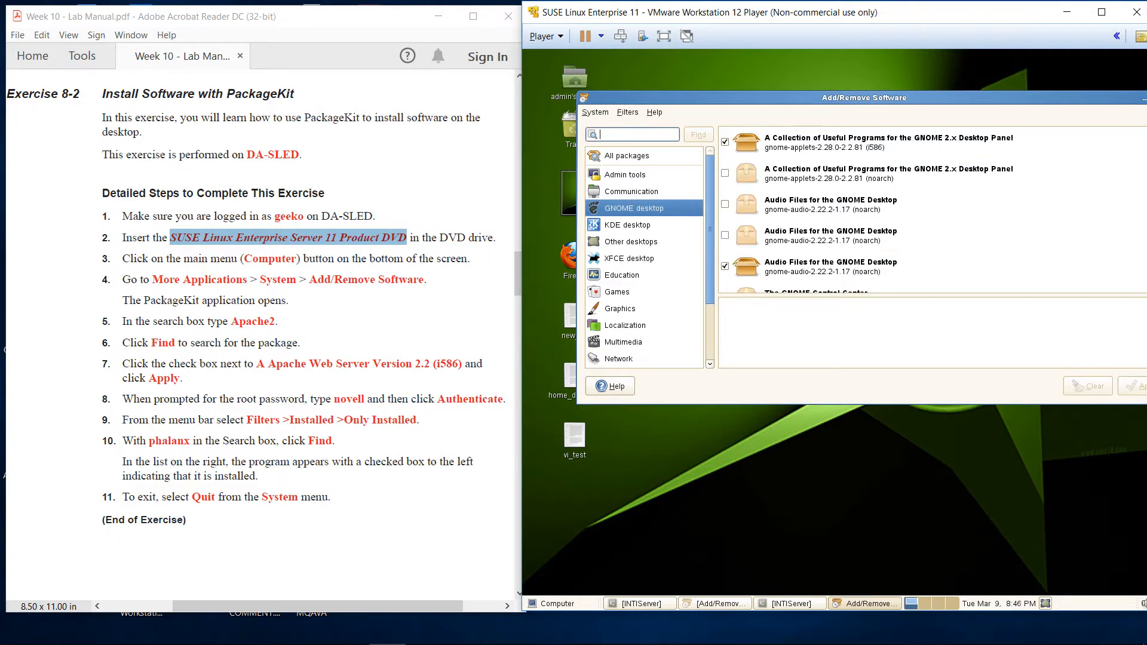
Browse the Admin tools and Graphics package groups, scrolling through the Graphics list
key("Down")
key("Down")
key("Down")
left_click(625, 175)
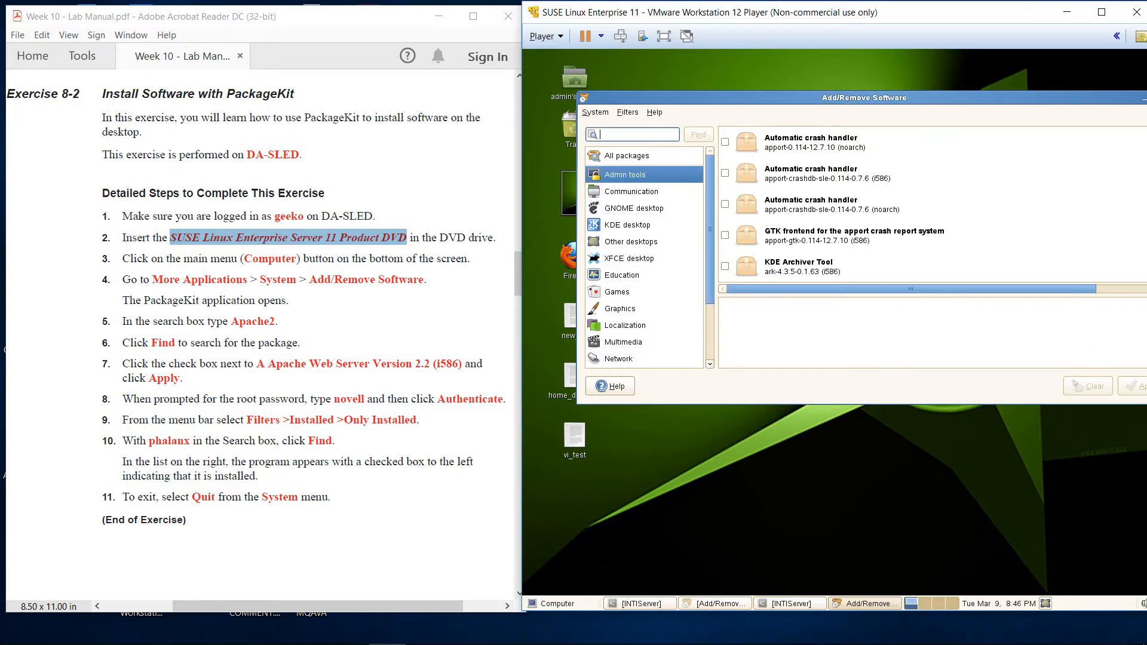
left_click(627, 156)
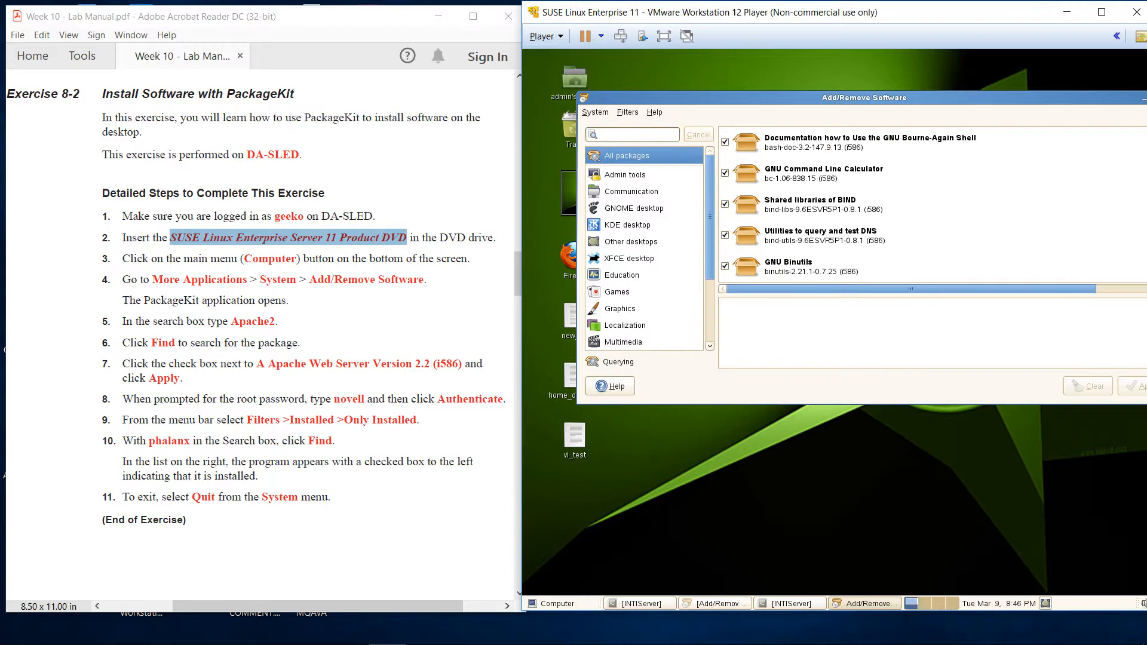
left_click(620, 309)
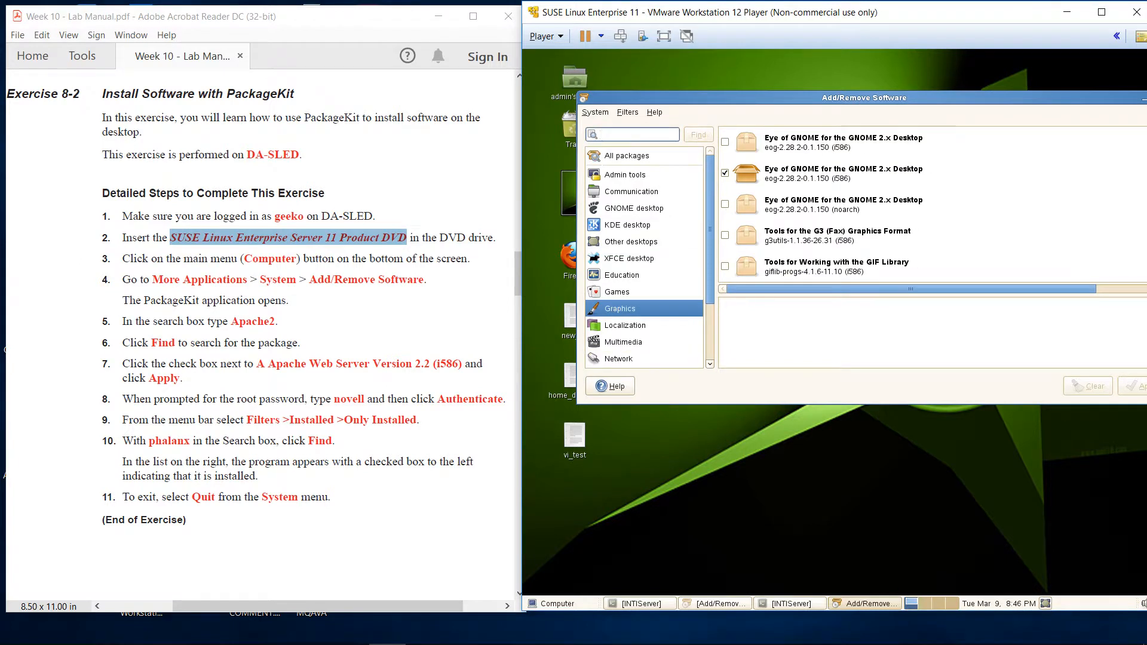
scroll(920, 204, "down", 14)
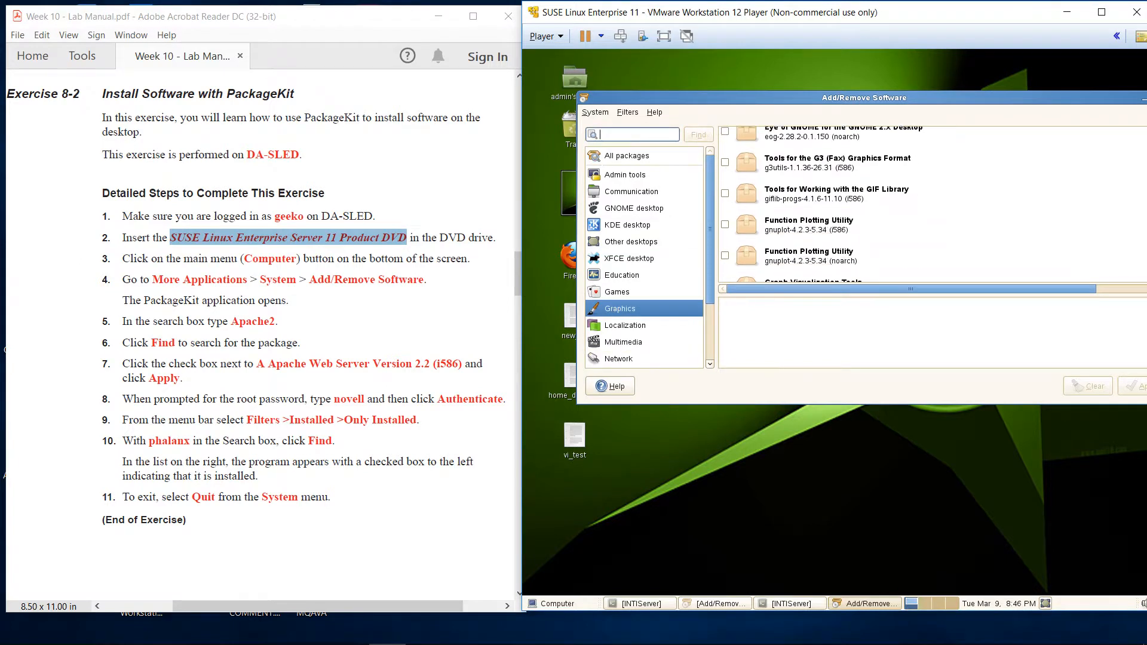
scroll(921, 204, "down", 10)
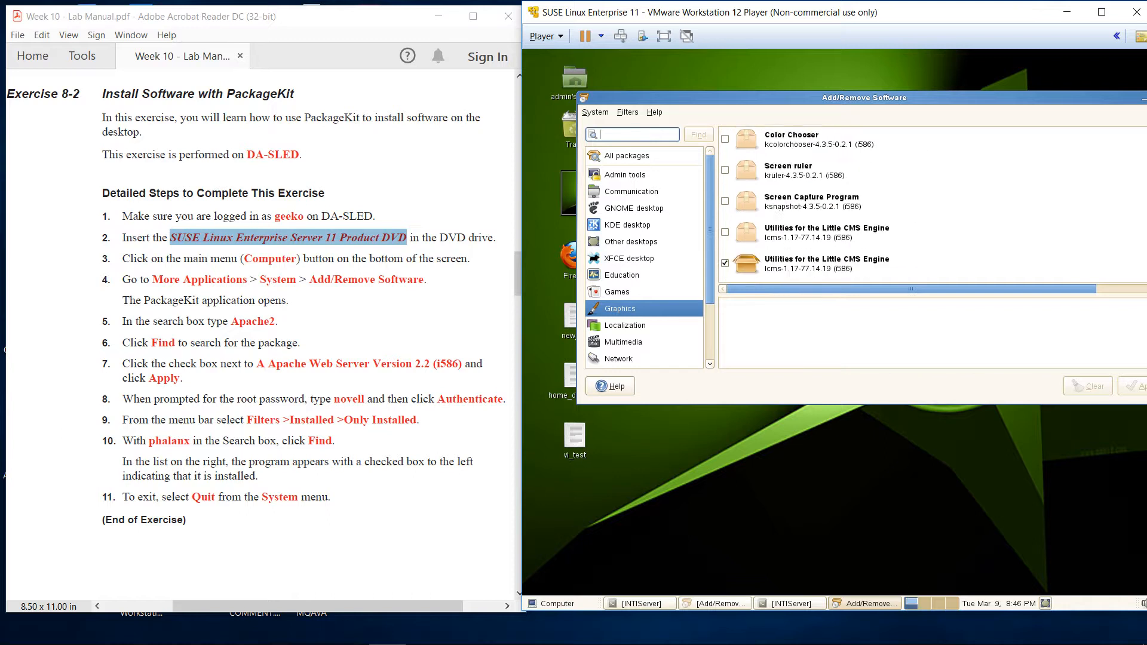
scroll(920, 204, "down", 10)
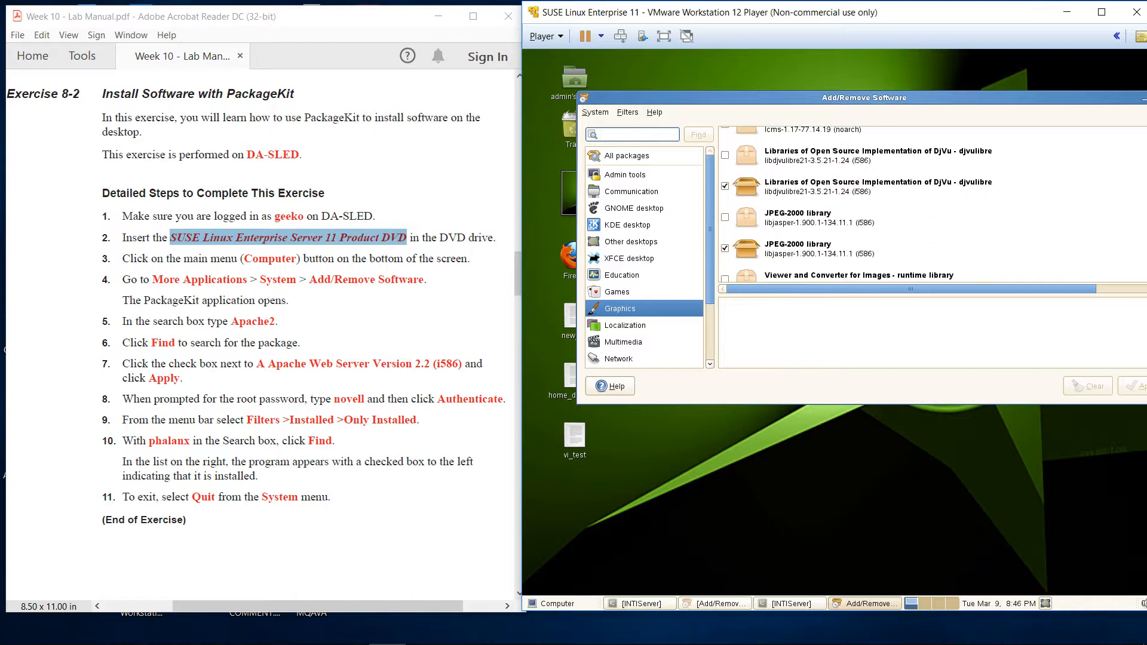
scroll(857, 204, "down", 2)
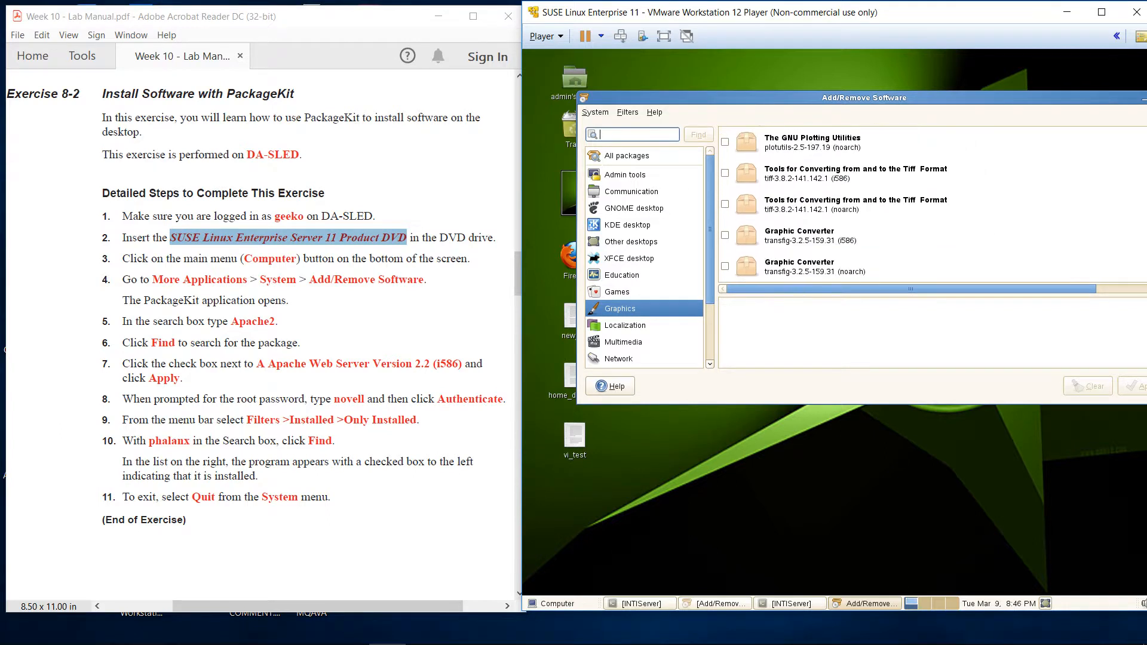
View the Games and Education categories, then list all packages
left_click(617, 293)
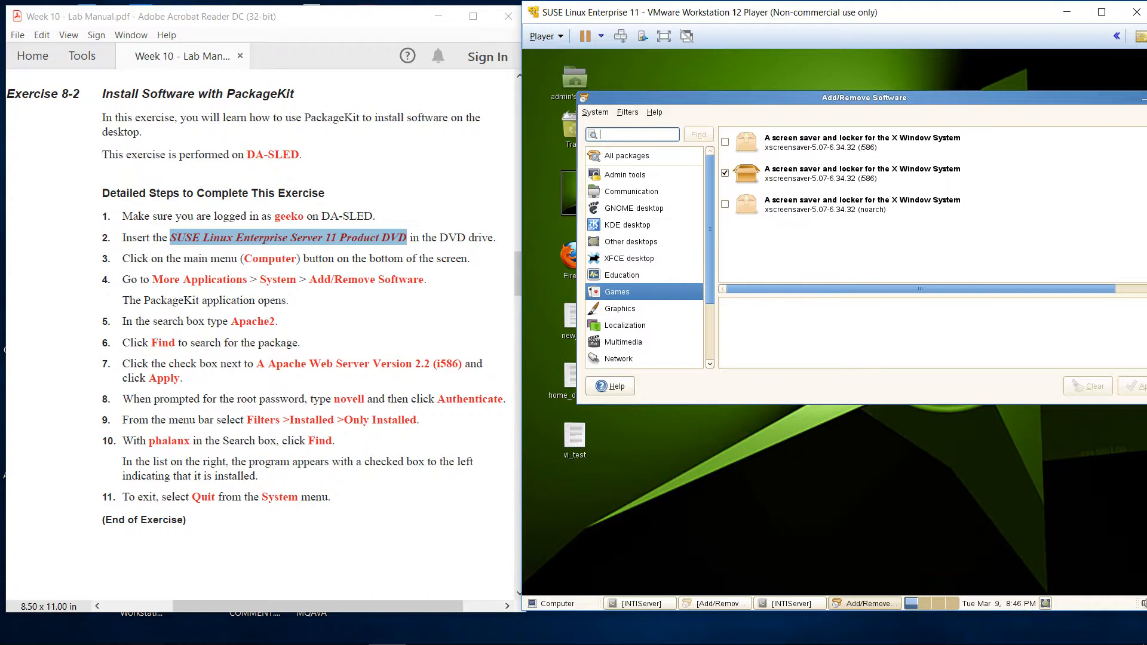
left_click(622, 276)
scroll(810, 205, "down", 5)
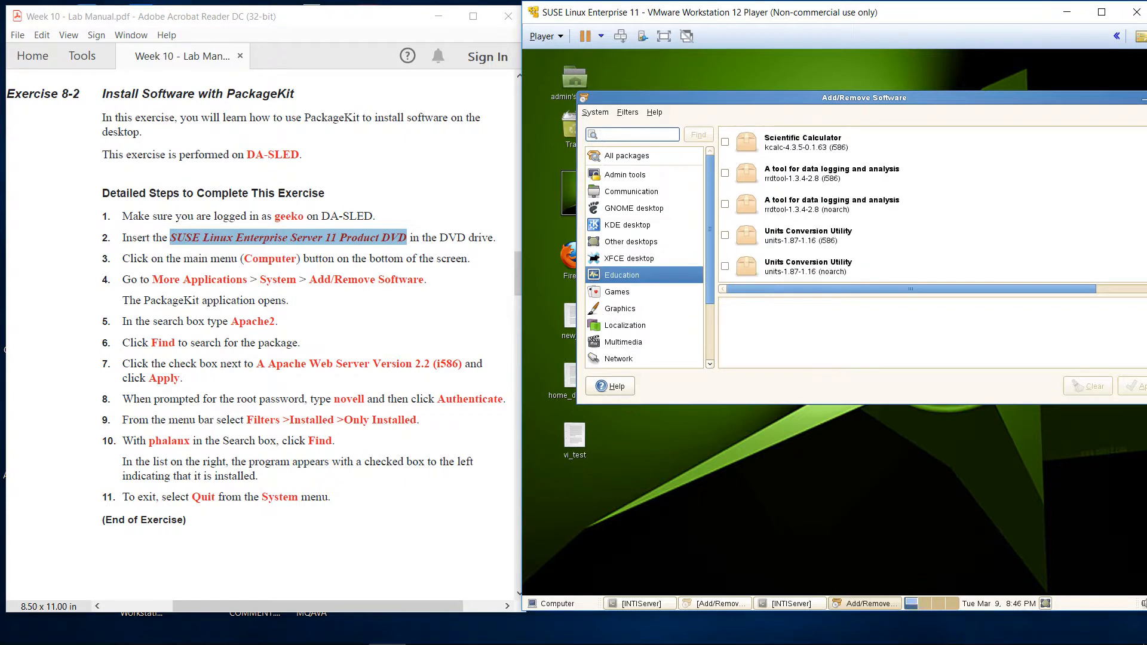
scroll(811, 205, "up", 1)
left_click(627, 156)
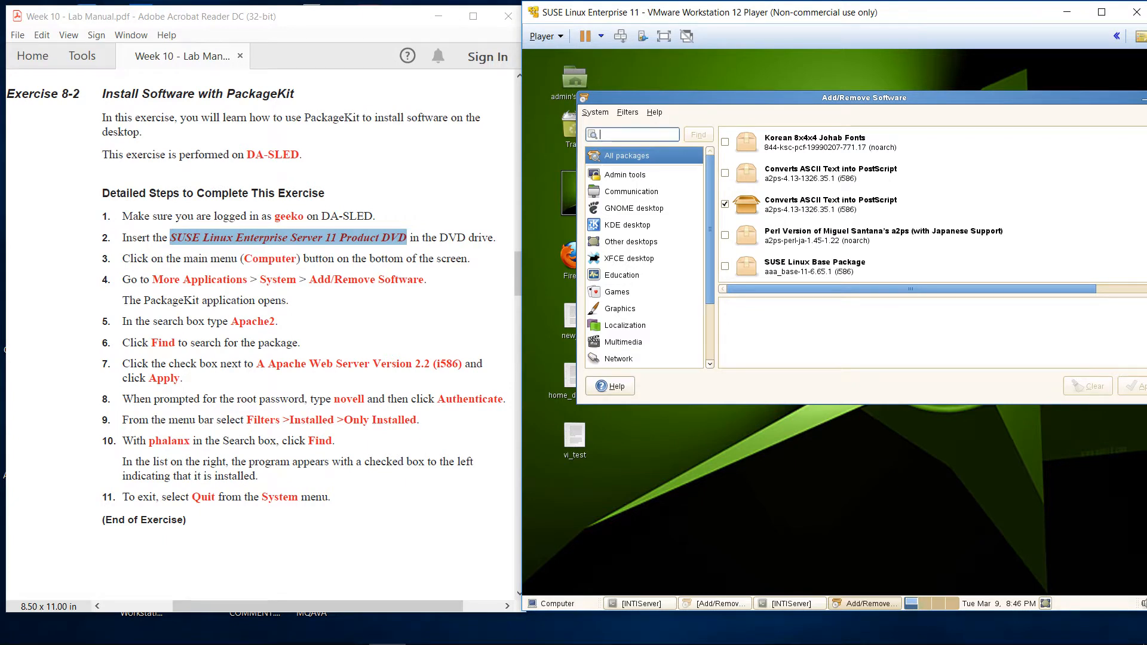
Search for 'Apache2', reset to All packages, then search 'apache2' to list the Apache 2.2 packages
type("A")
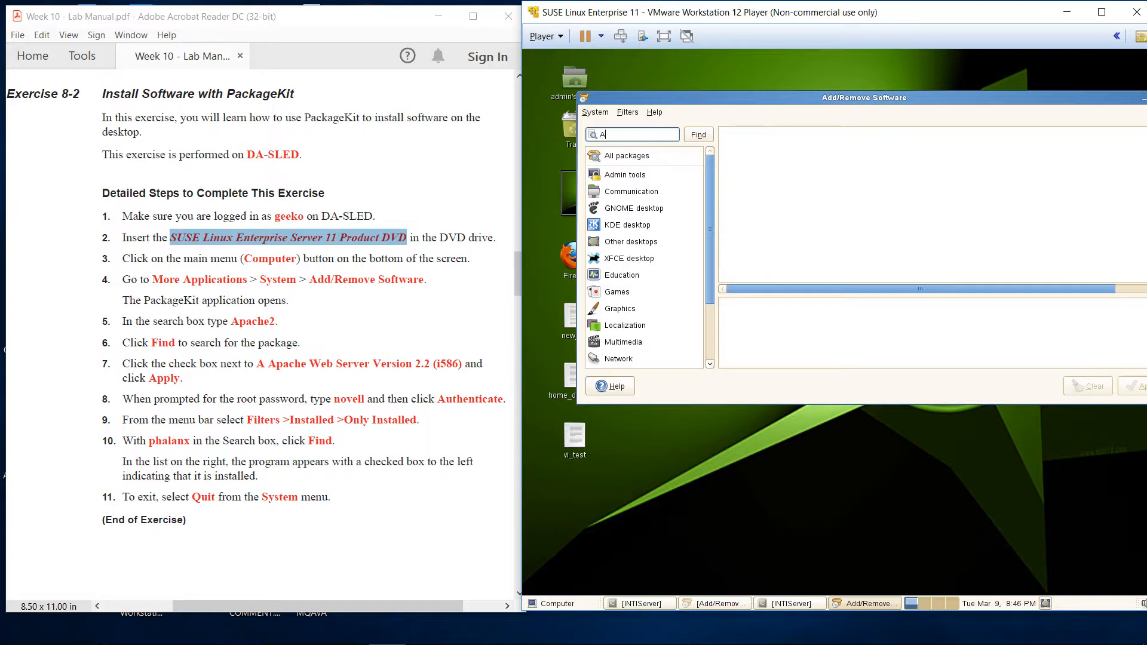
type("pache2")
key("Return")
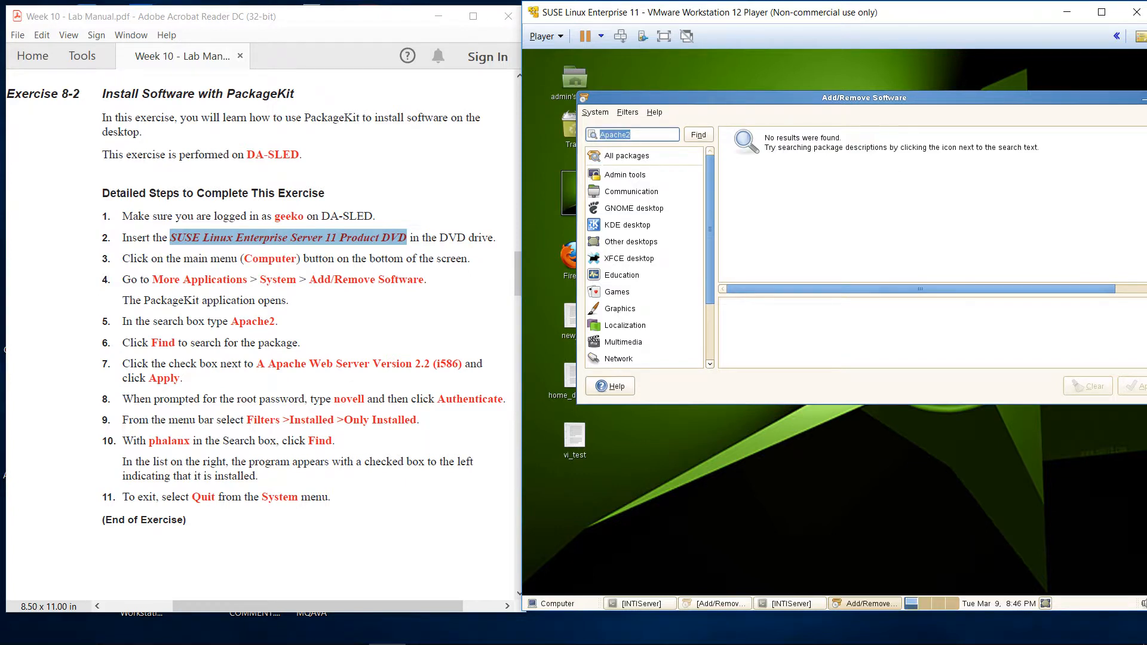
left_click(627, 156)
left_click(637, 135)
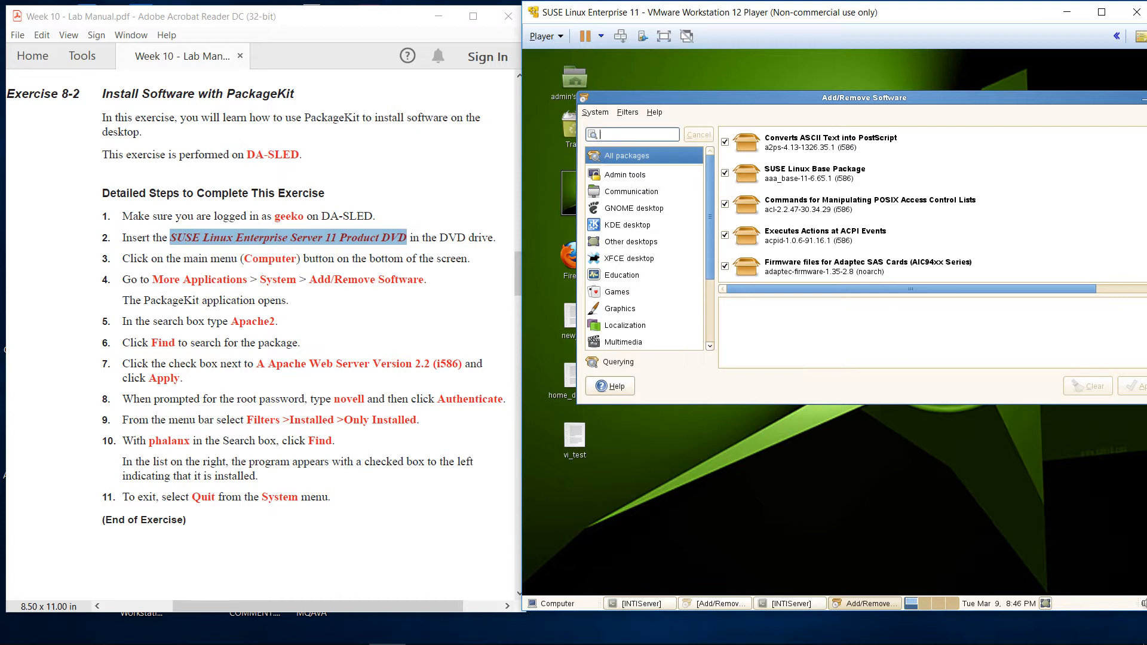
type("apache2")
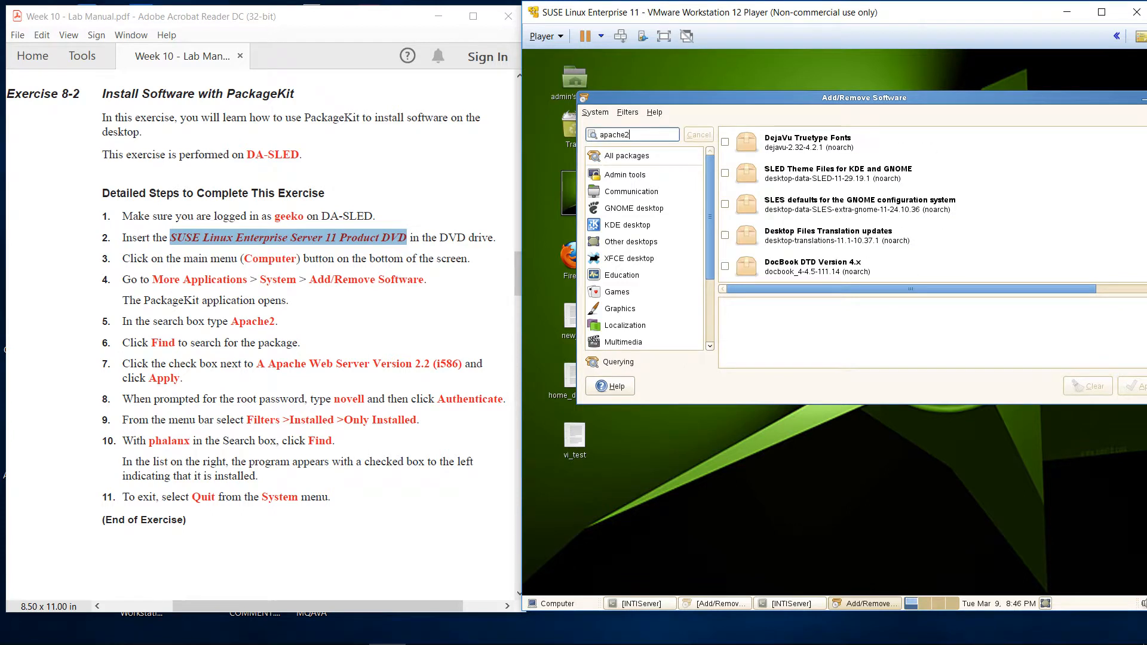
key("Return")
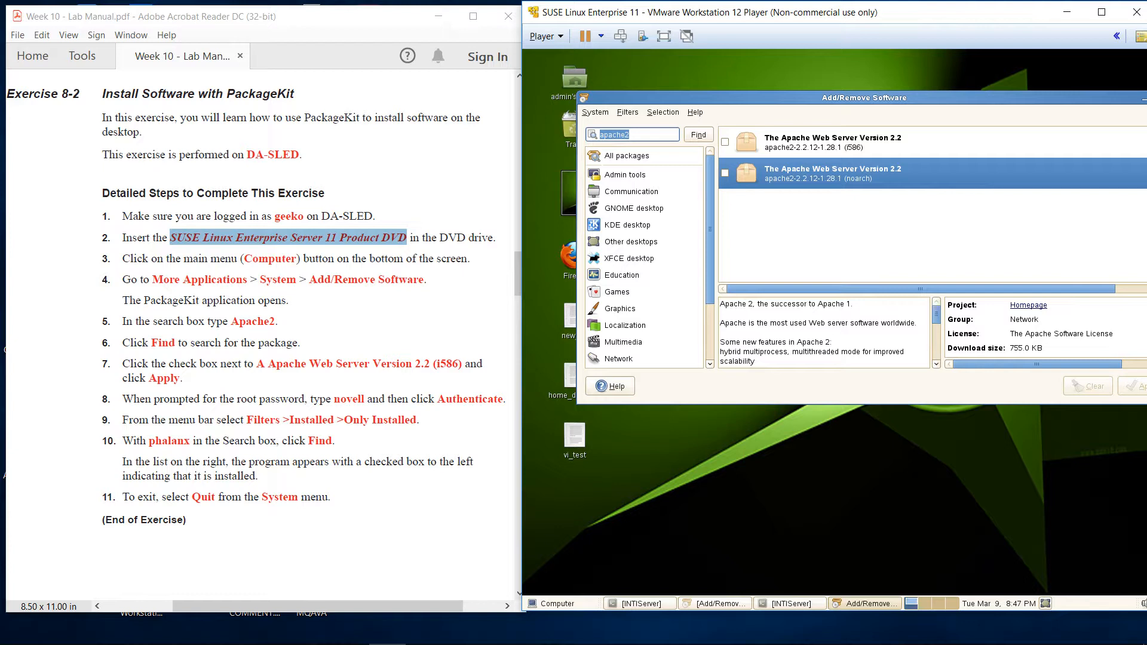
Tick The Apache Web Server Version 2.2 (i586) package and shift the window fully into view
left_click(725, 142)
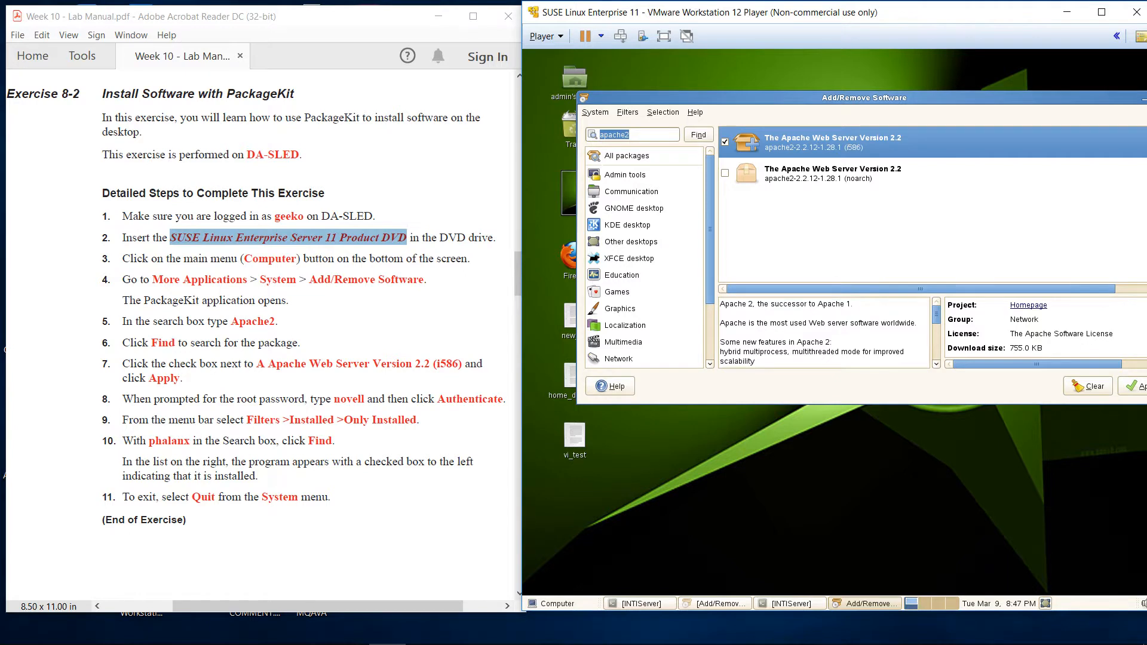
left_click_drag(864, 98, 843, 86)
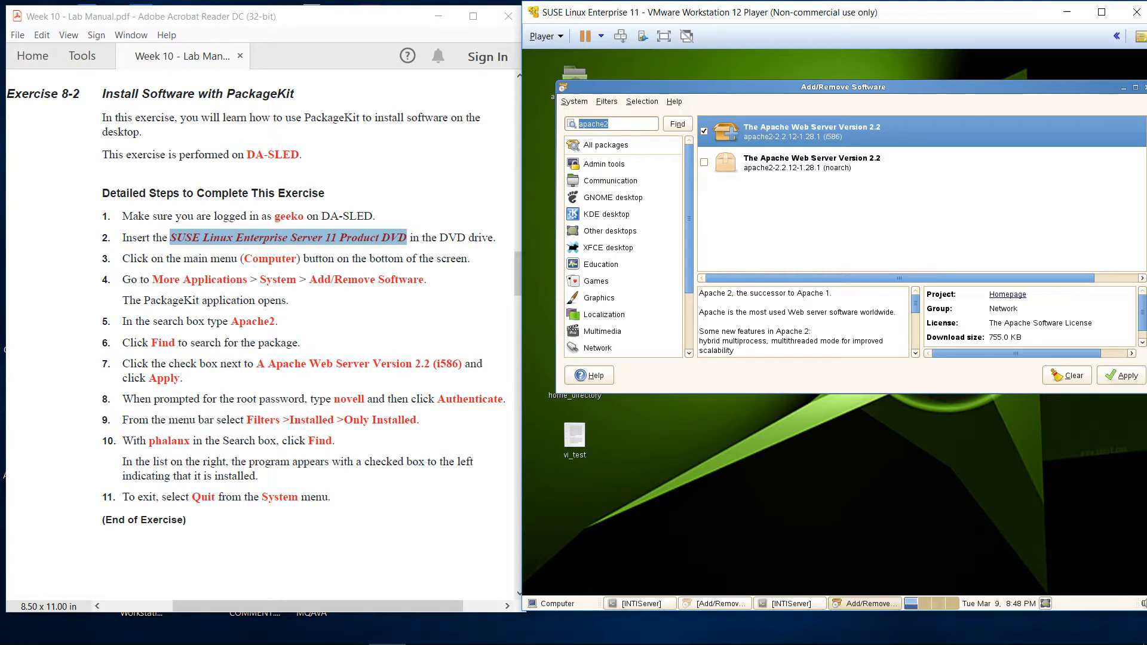
Apply the marked Apache package and accept installing the four additional required packages
left_click(1121, 375)
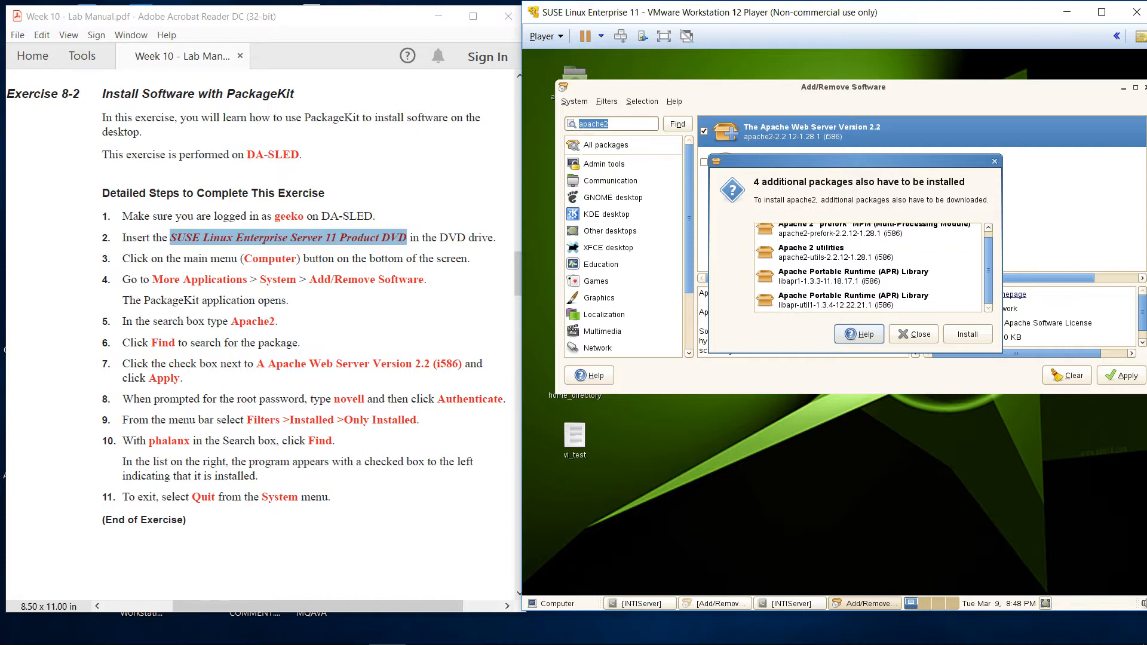
left_click(968, 335)
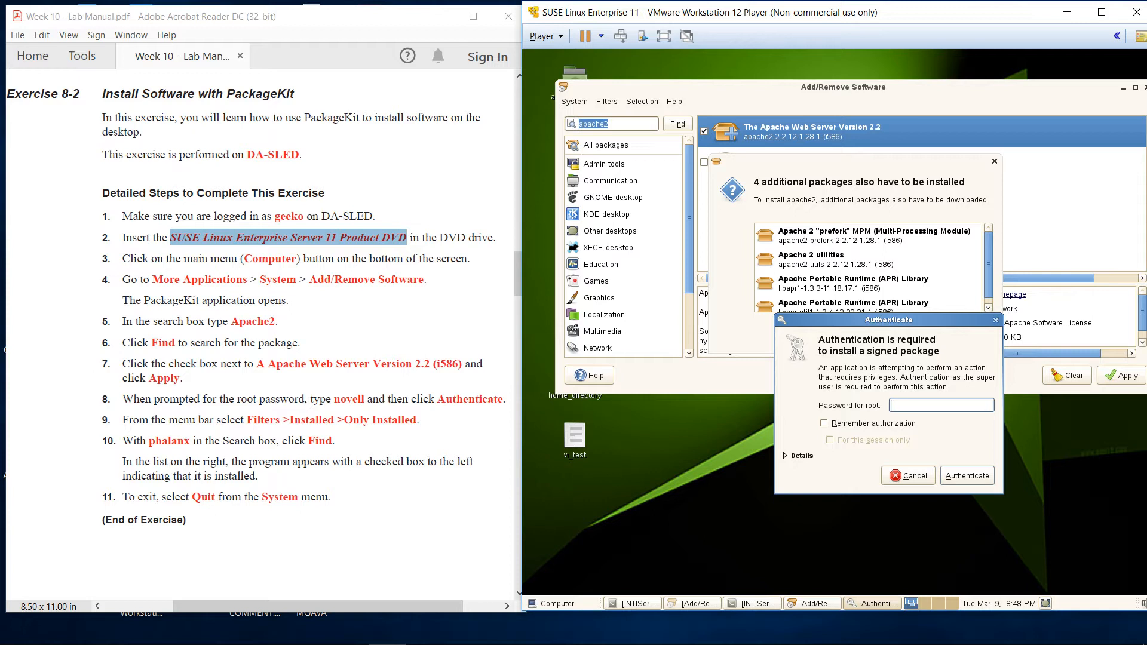
Enter the root password in the Authenticate dialog to begin the Apache installation
type("novell")
key("Return")
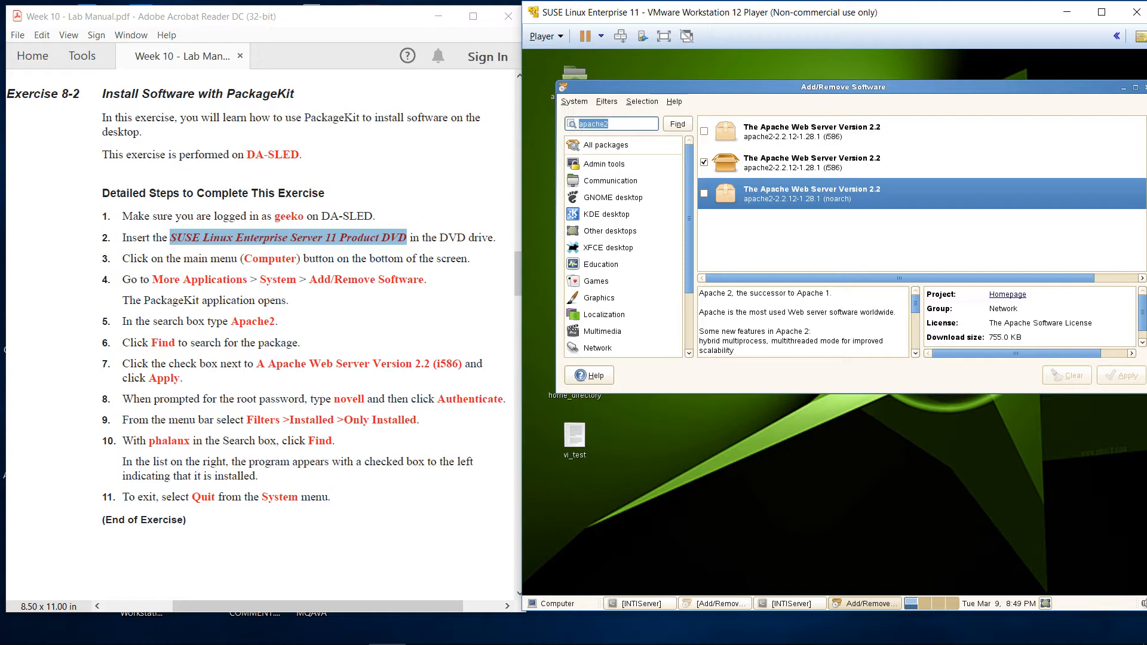
Filter the package list to Installed > Only installed to confirm Apache Web Server 2.2 is installed
left_click(811, 163)
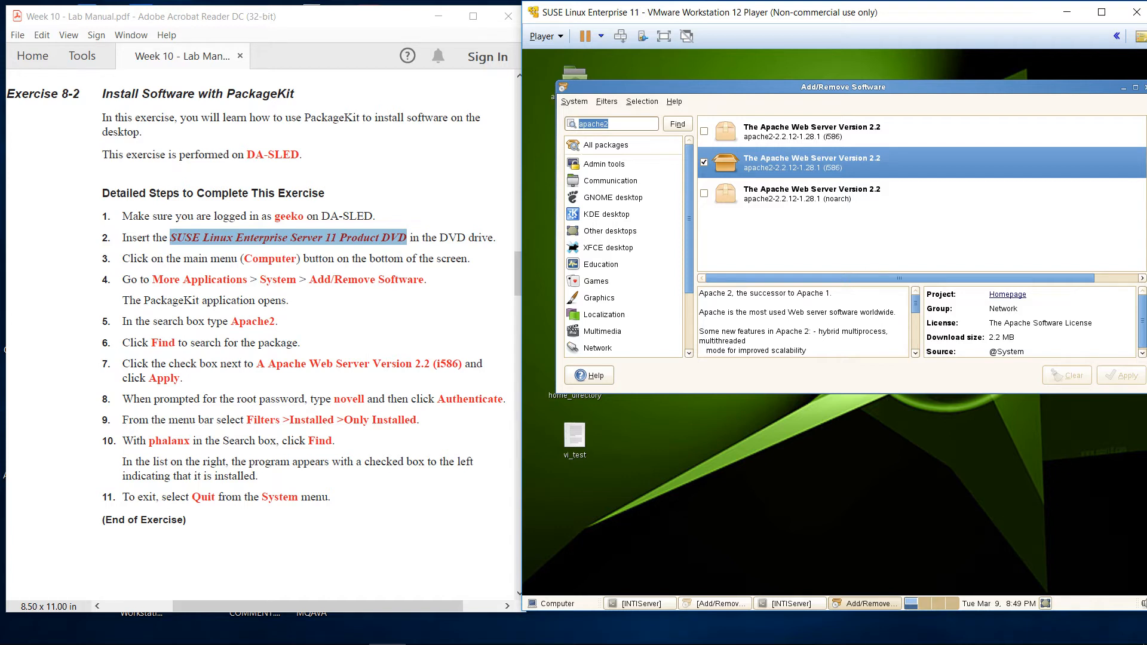
left_click(607, 101)
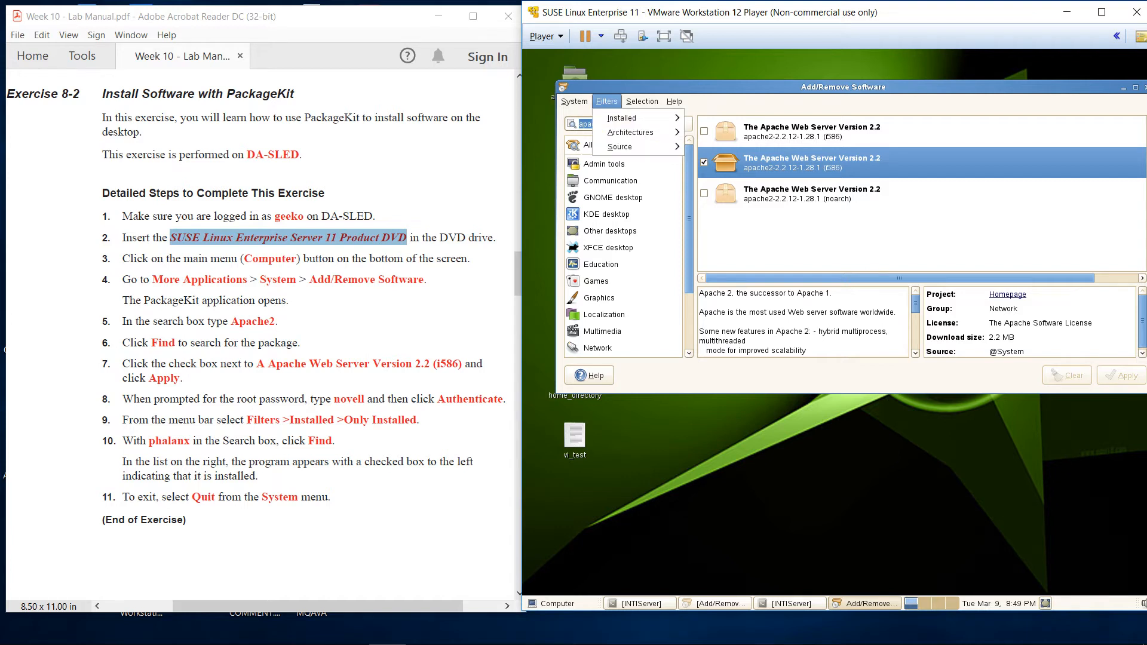
mouse_move(621, 117)
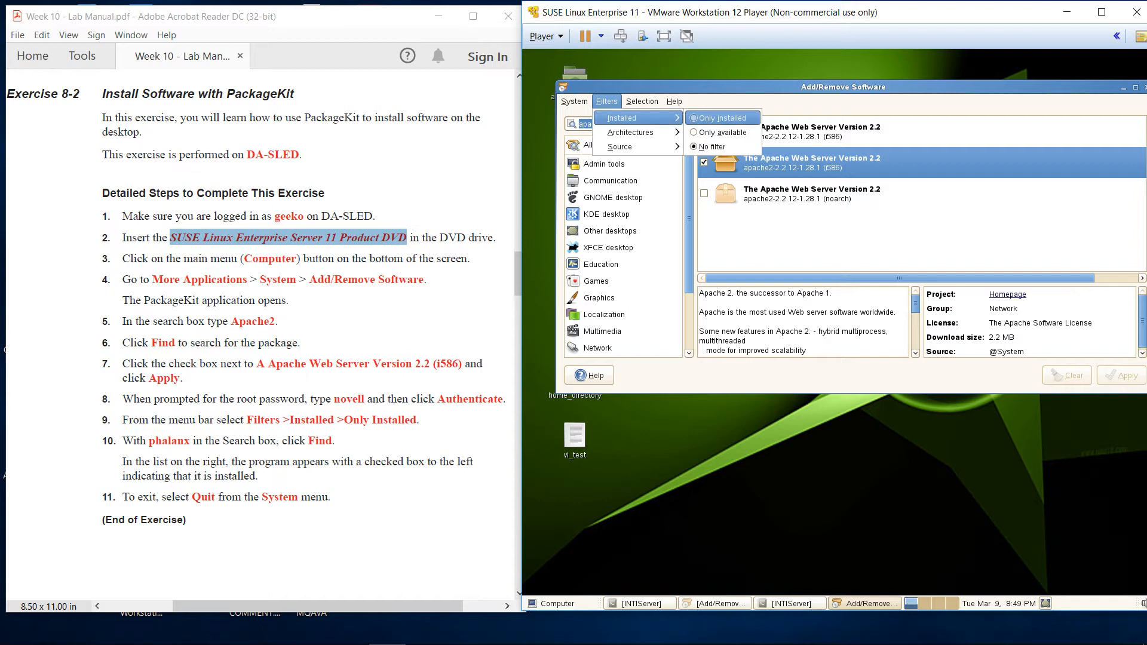
left_click(722, 118)
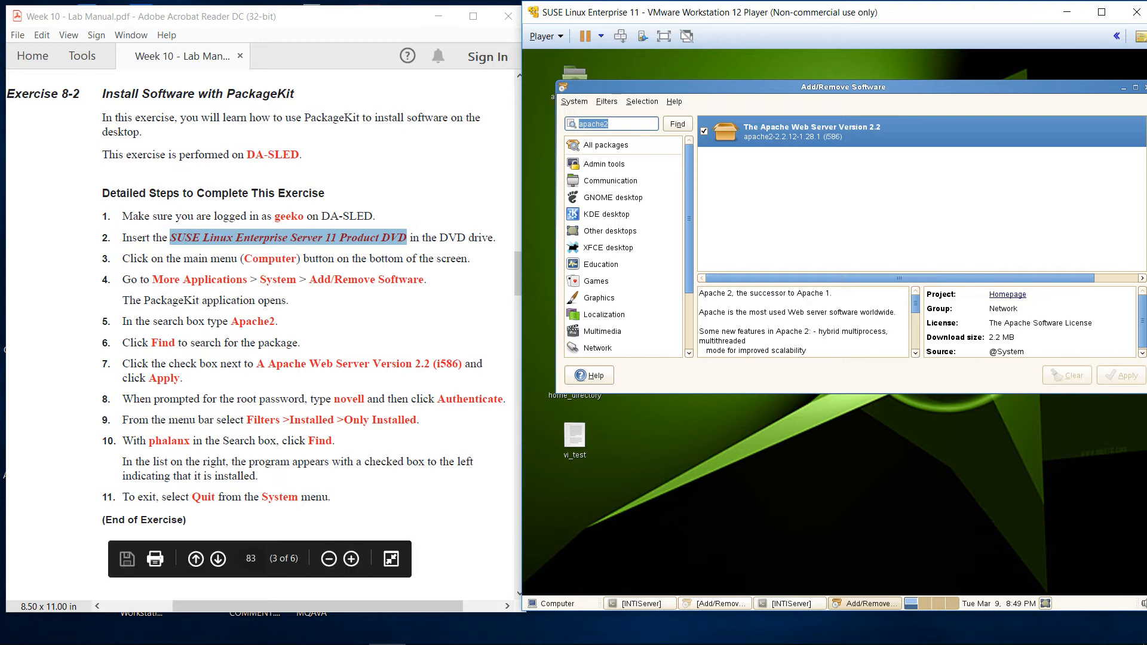
Select the word 'phalanx' in the manual, then erase the apache2 search text
left_click_drag(203, 441, 149, 441)
double_click(151, 441)
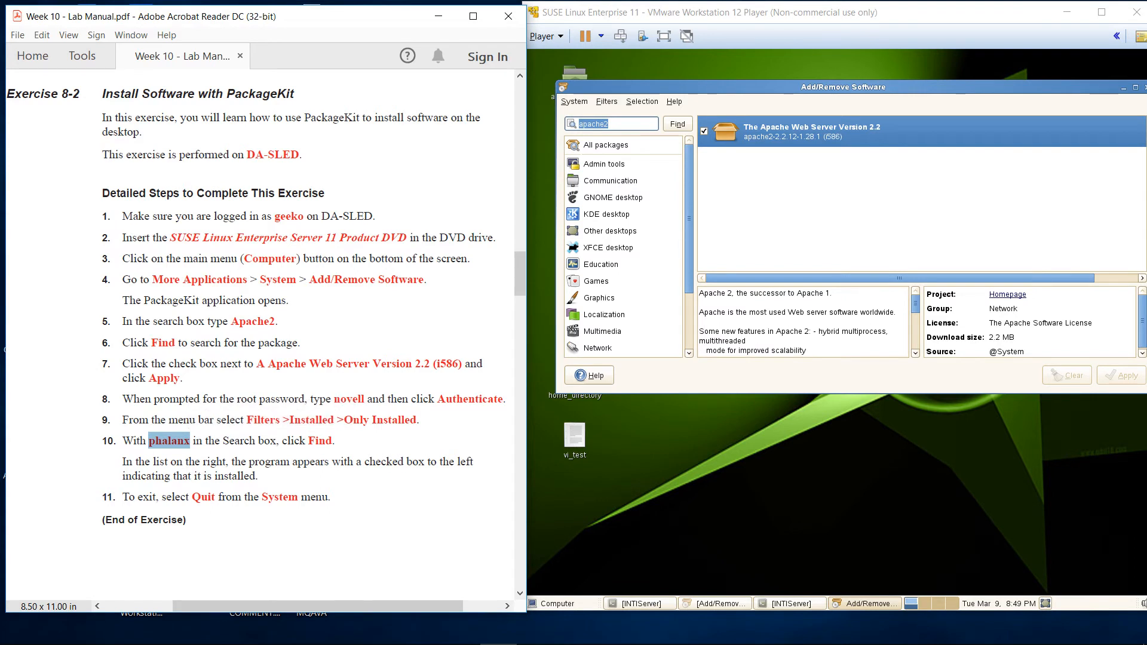
left_click(618, 124)
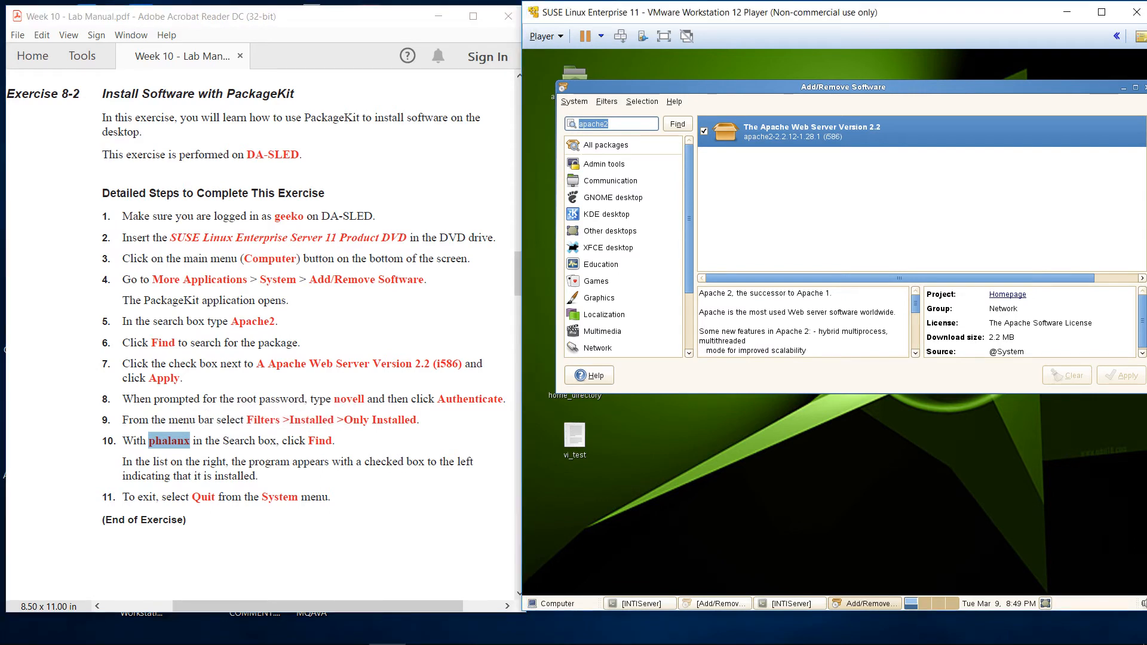
key("BackSpace")
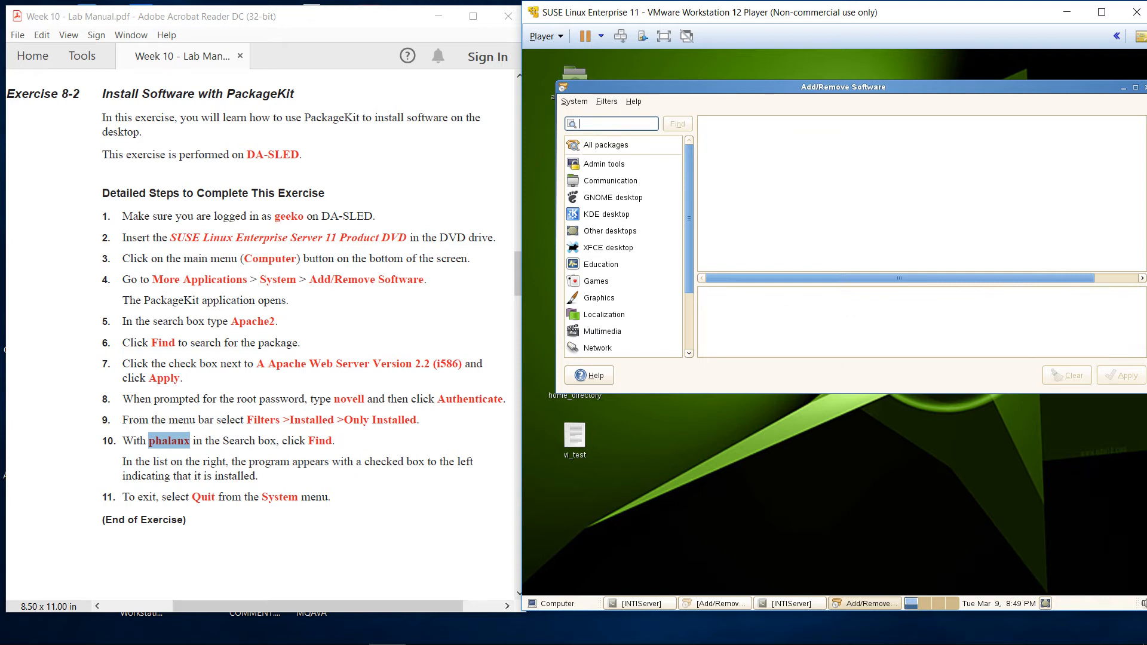
Search 'apache2' again to confirm it is installed, then quit Add/Remove Software via System > Quit
left_click(607, 102)
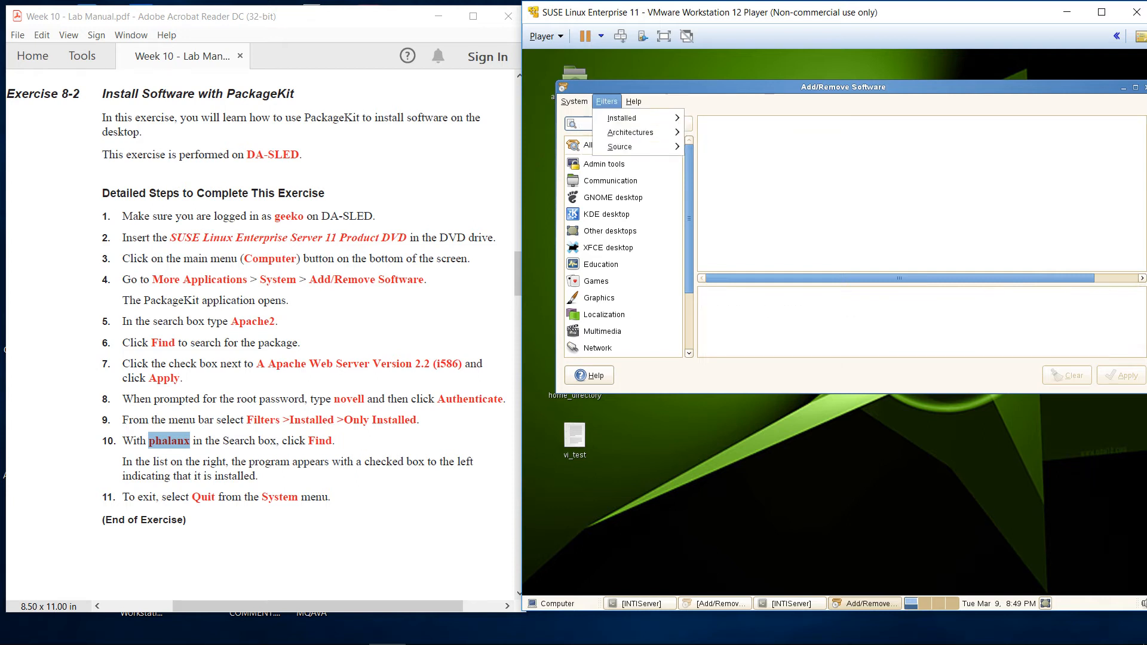
mouse_move(638, 118)
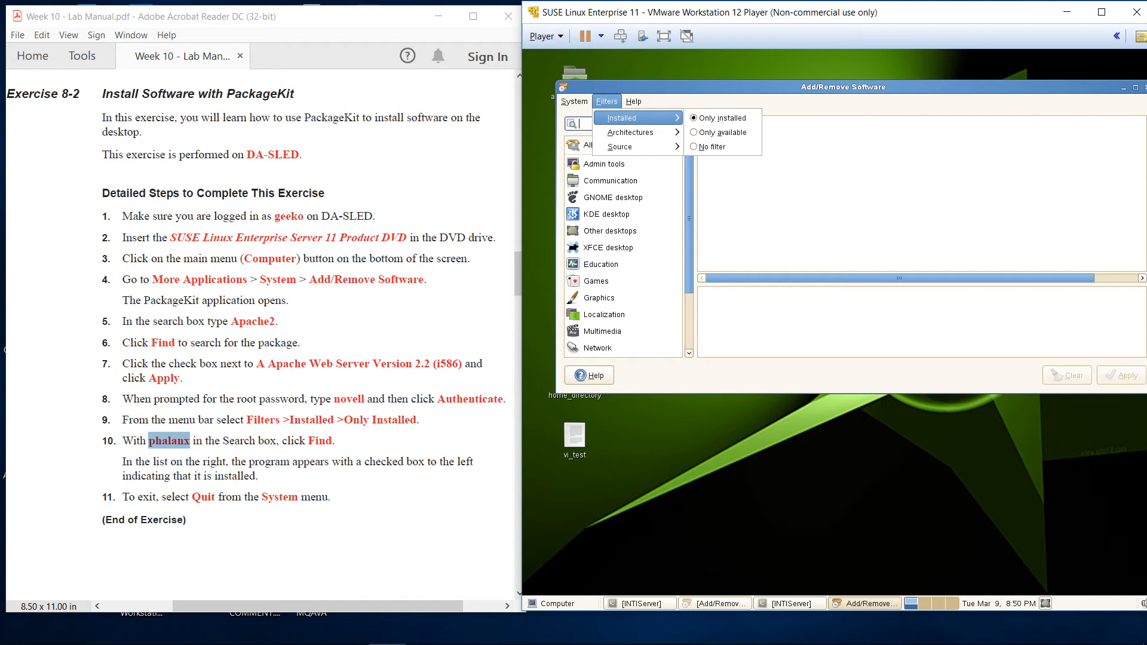
key("Escape")
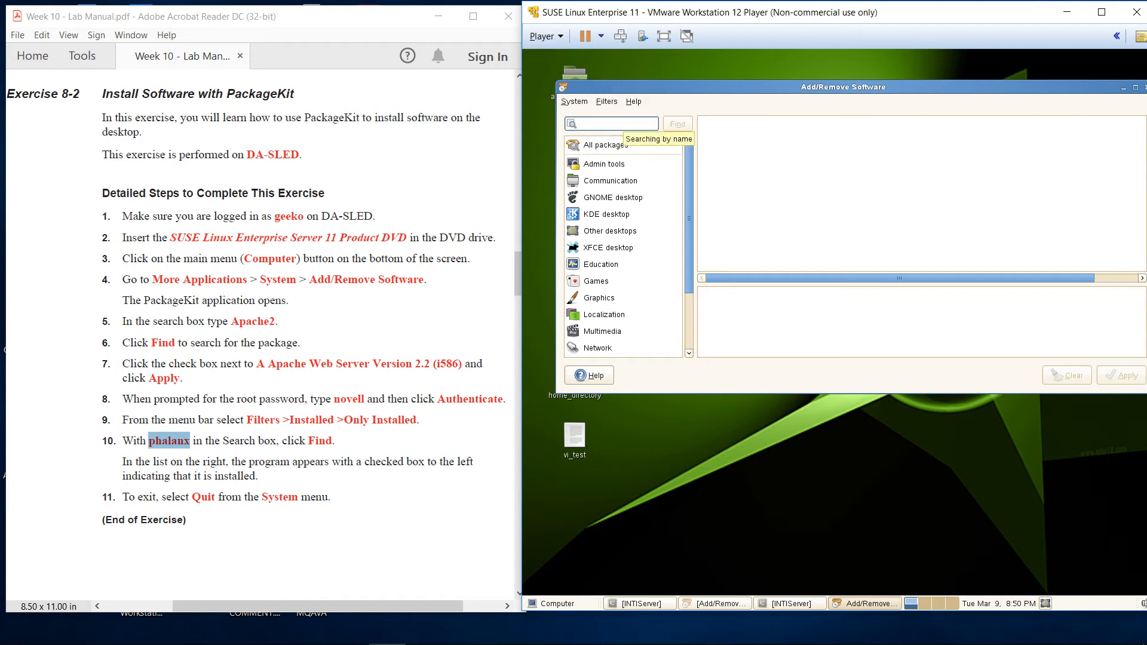
type("apache")
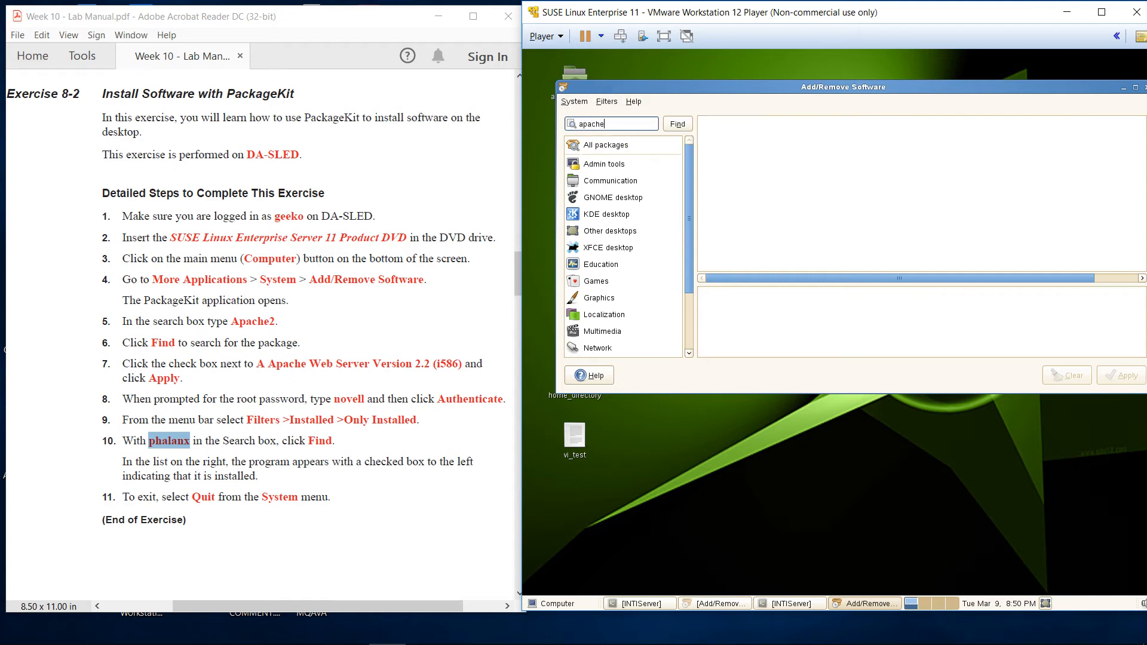
type("2")
key("Return")
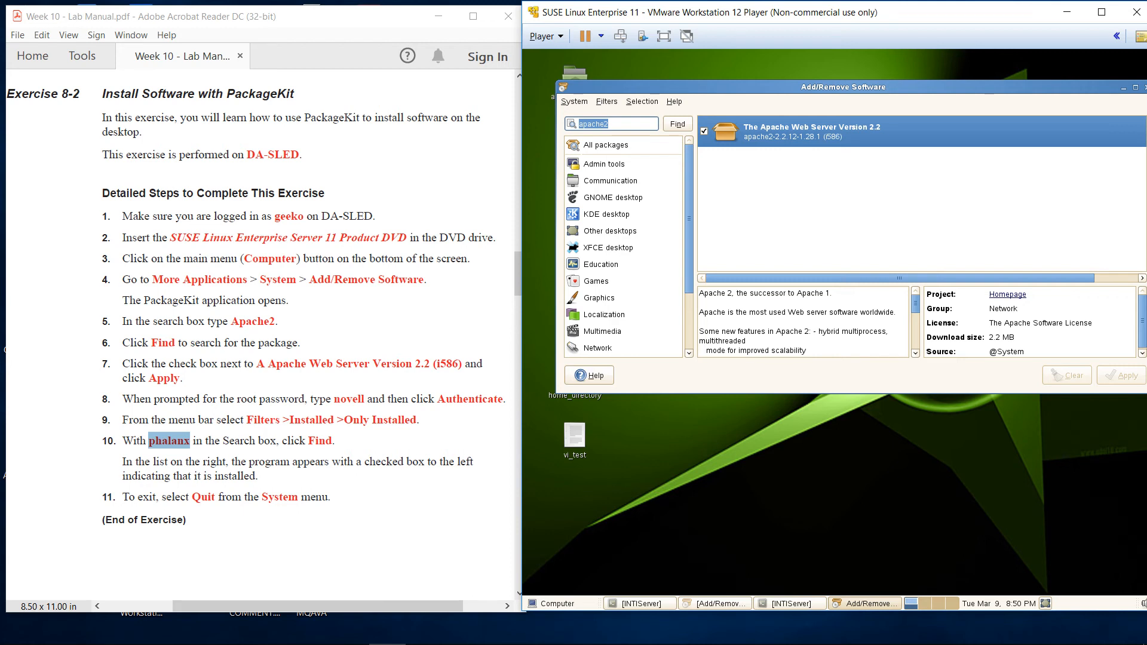
left_click(575, 101)
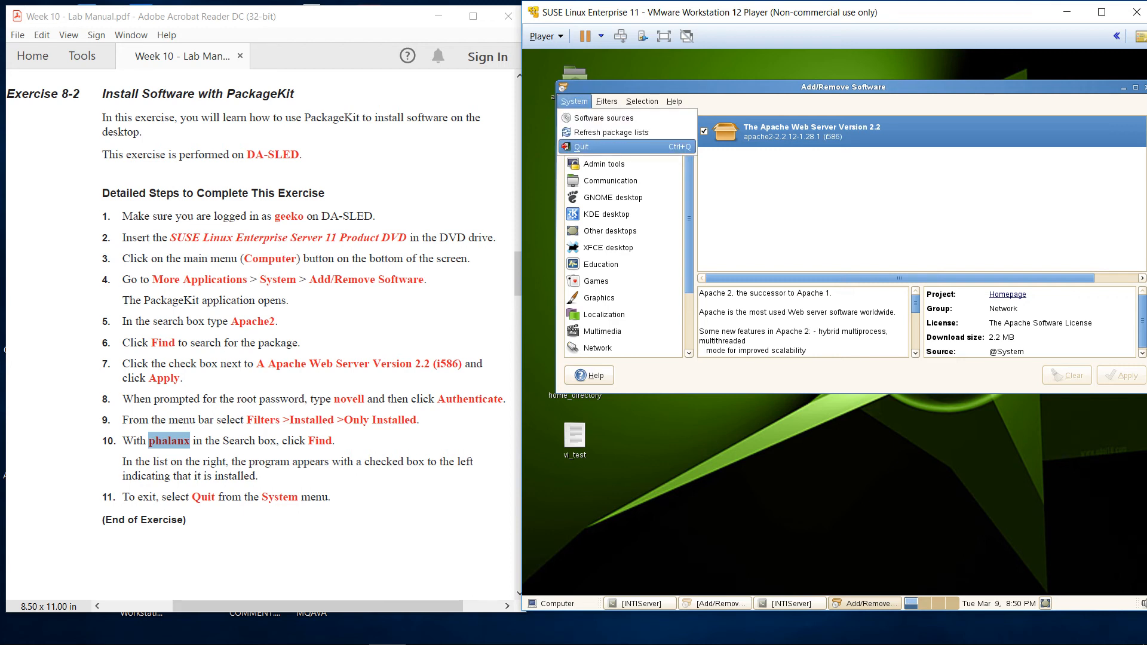
left_click(583, 147)
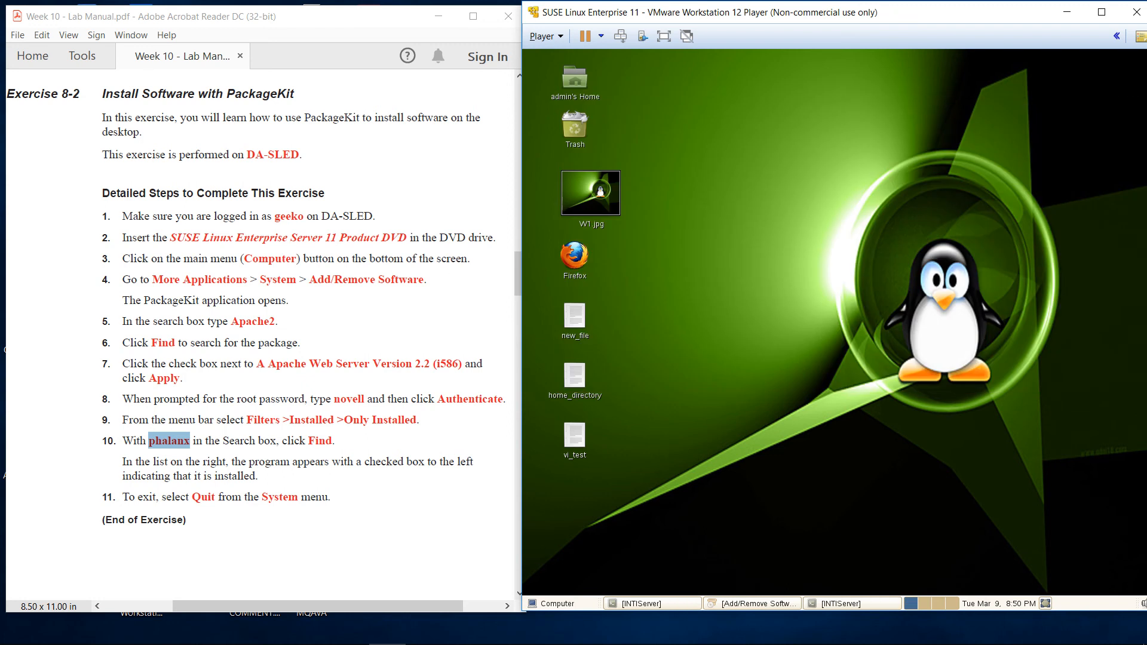